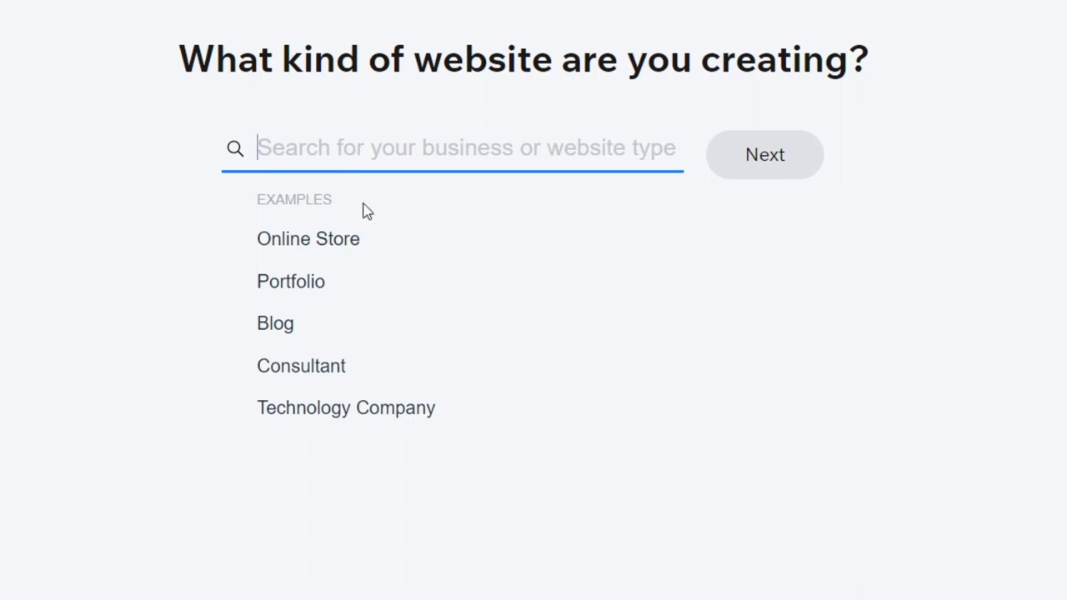
- Set the website type to Consultant Blog and continue to the naming question
click(336, 371)
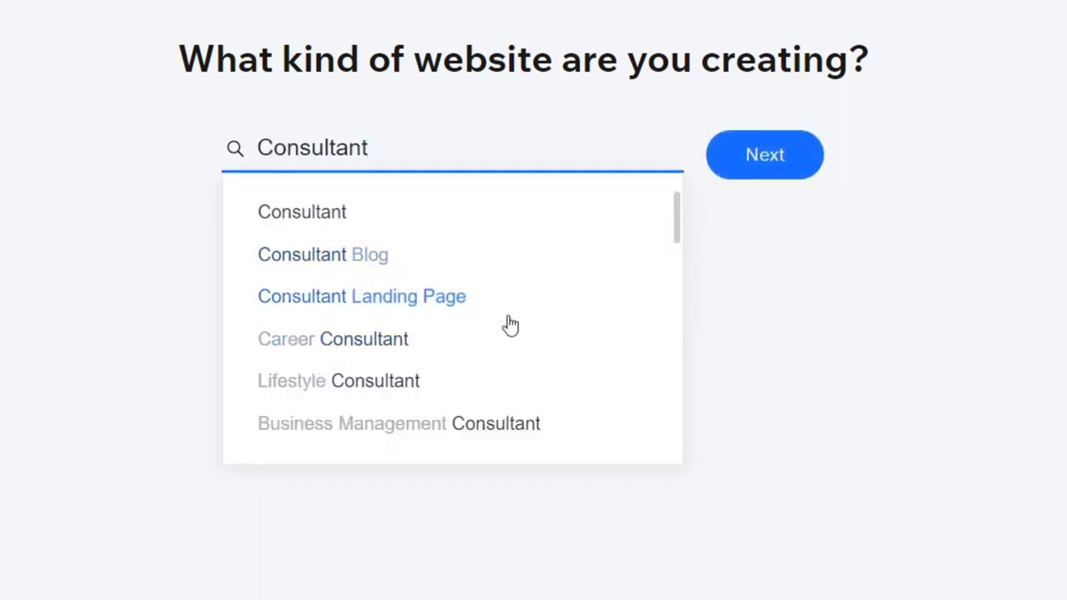
click(346, 255)
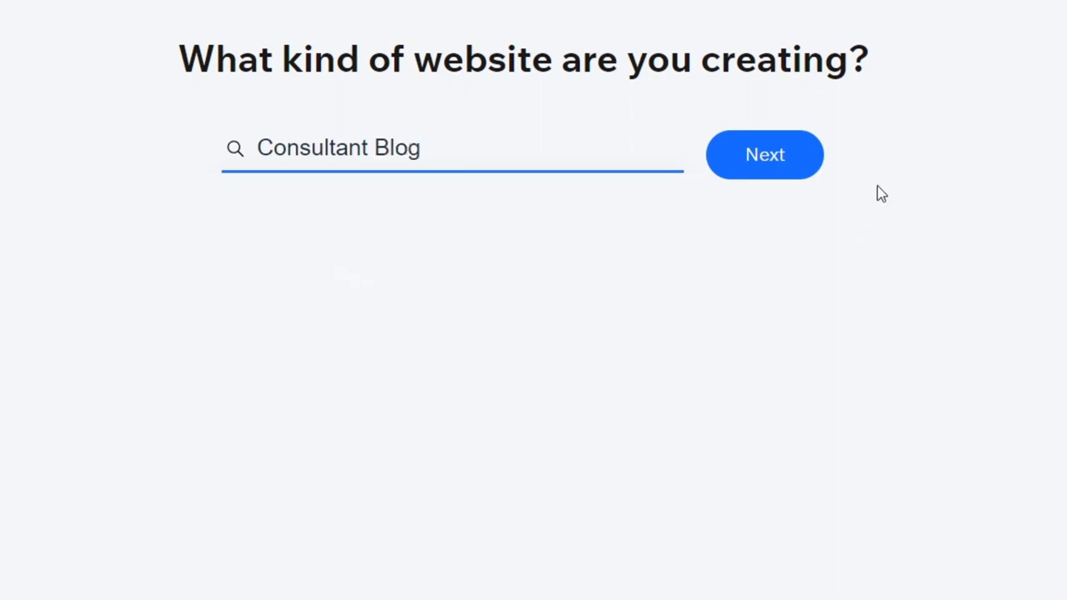
click(787, 163)
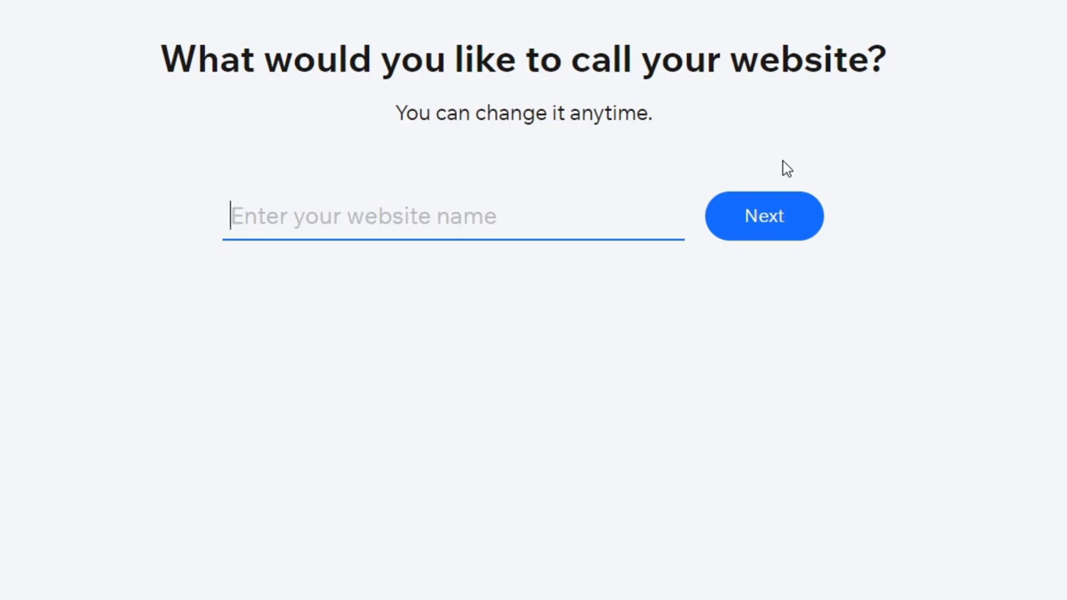
- Name the website "Tech Express Tips" and continue
text(Tech Exor)
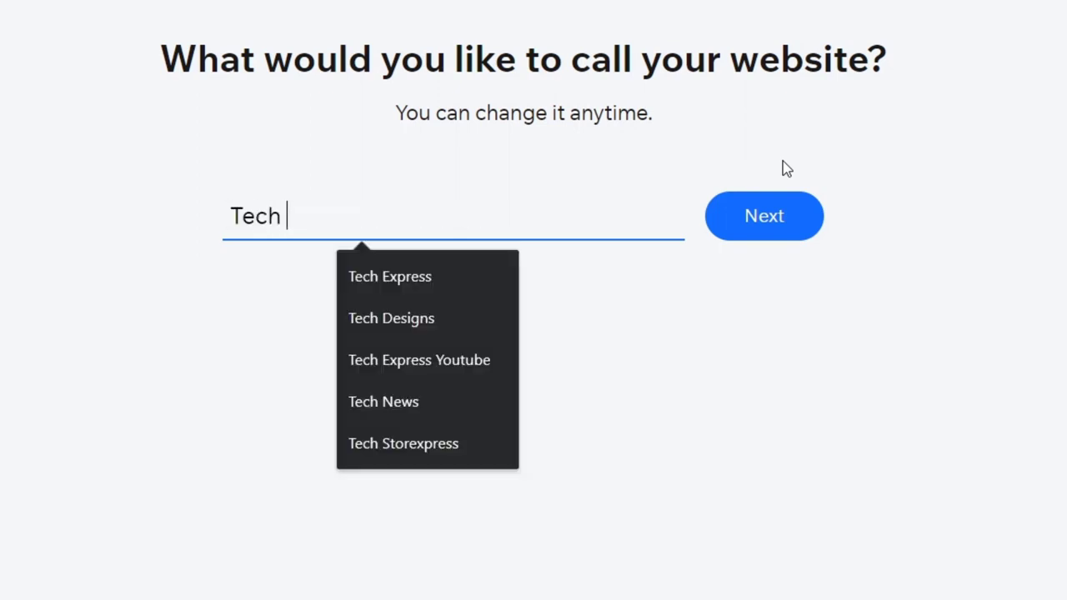
key(BackSpace)
key(BackSpace)
text(press Com)
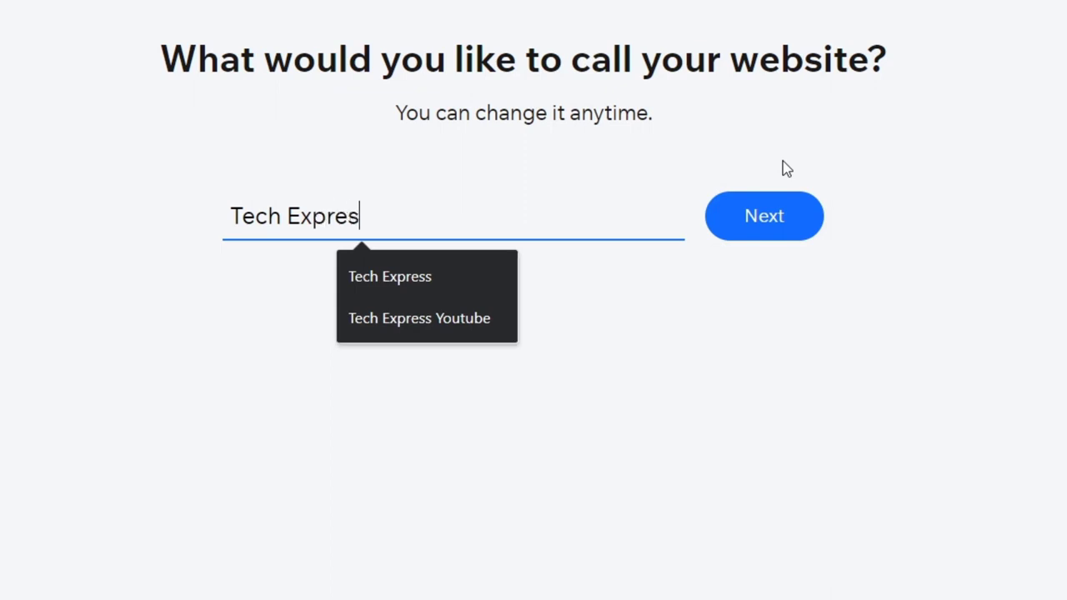
key(BackSpace)
key(BackSpace)
key(BackSpace)
text(W)
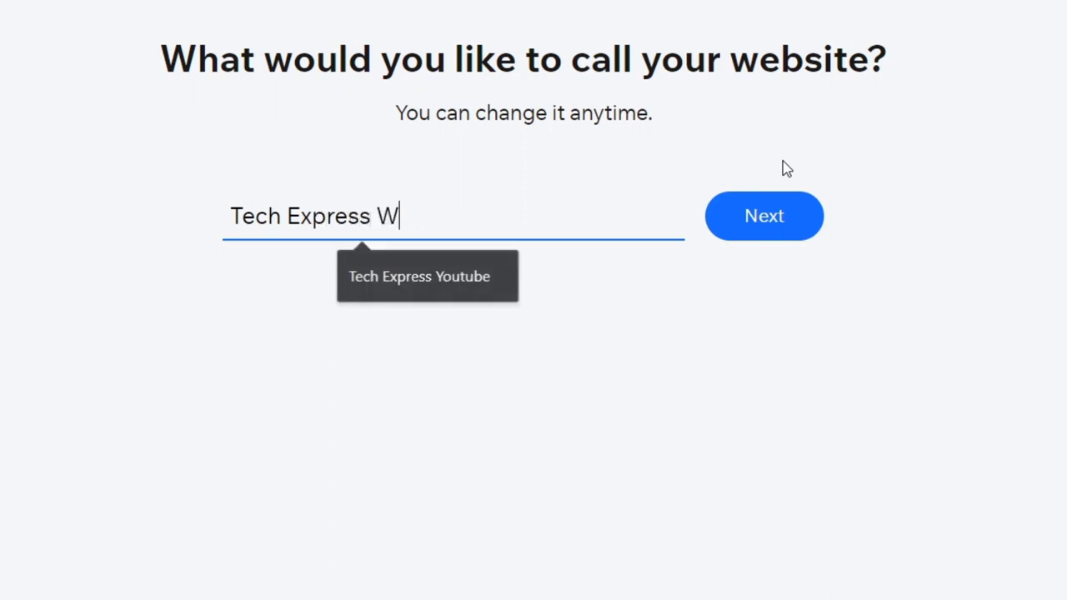
key(BackSpace)
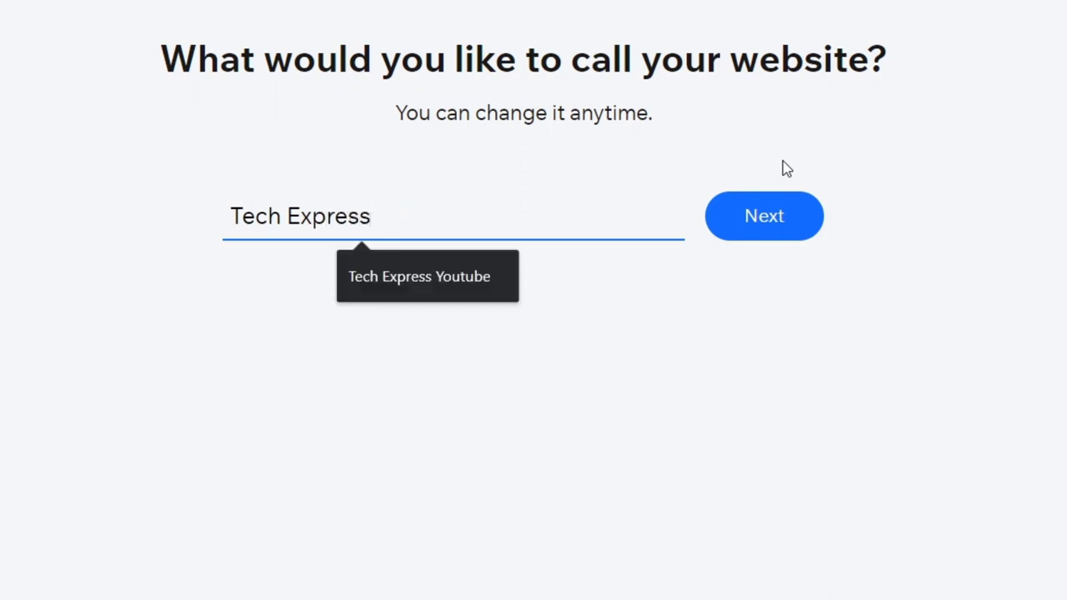
text(Tips)
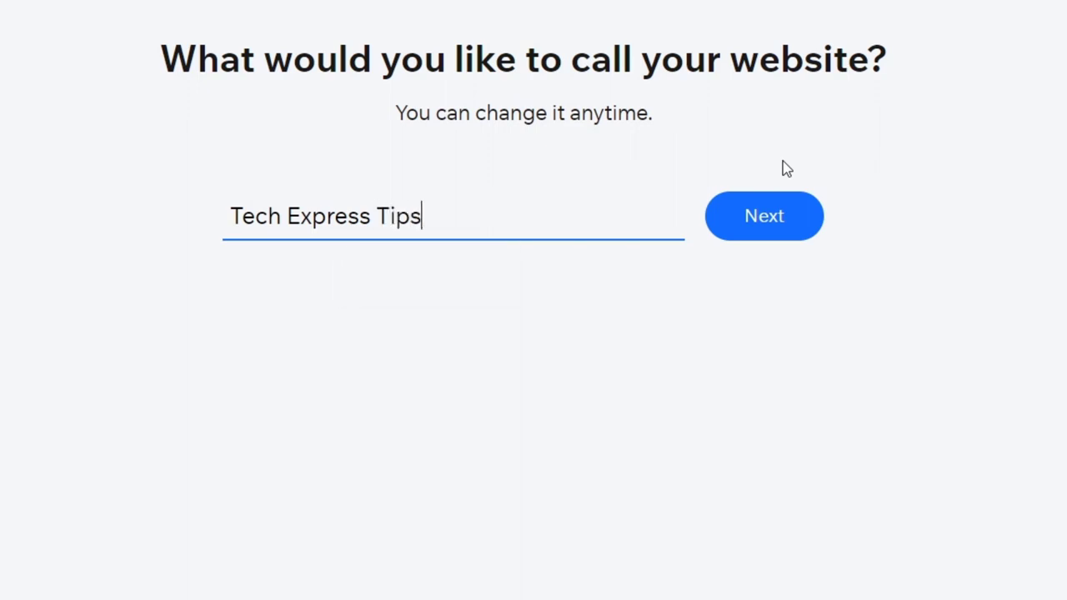
click(810, 236)
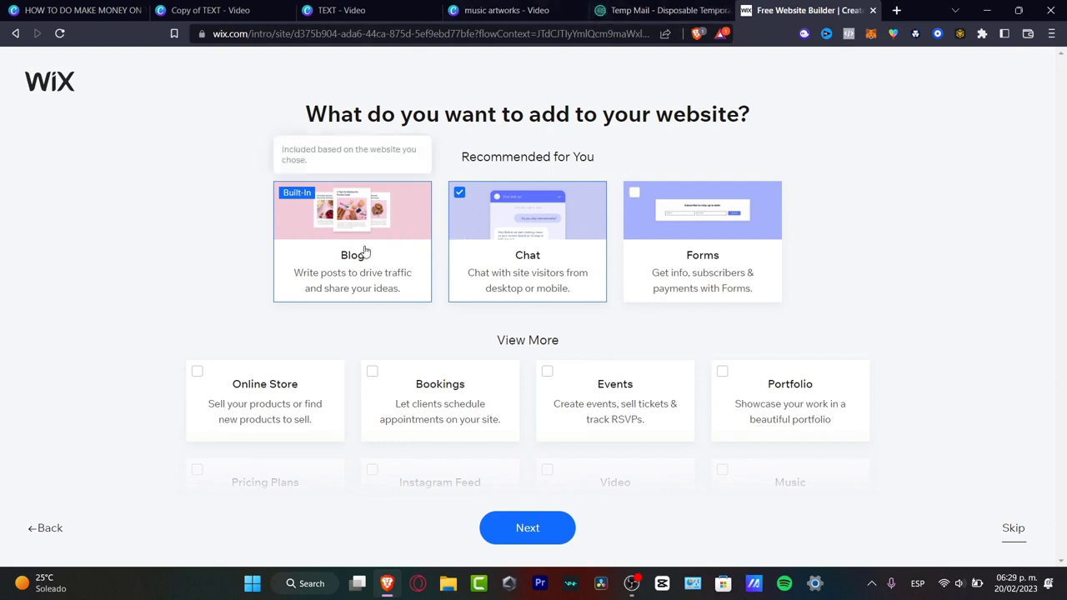
- Choose Bookings, Pricing Plans and Video as additional features for the website
click(461, 194)
scroll(550, 212, down, 3)
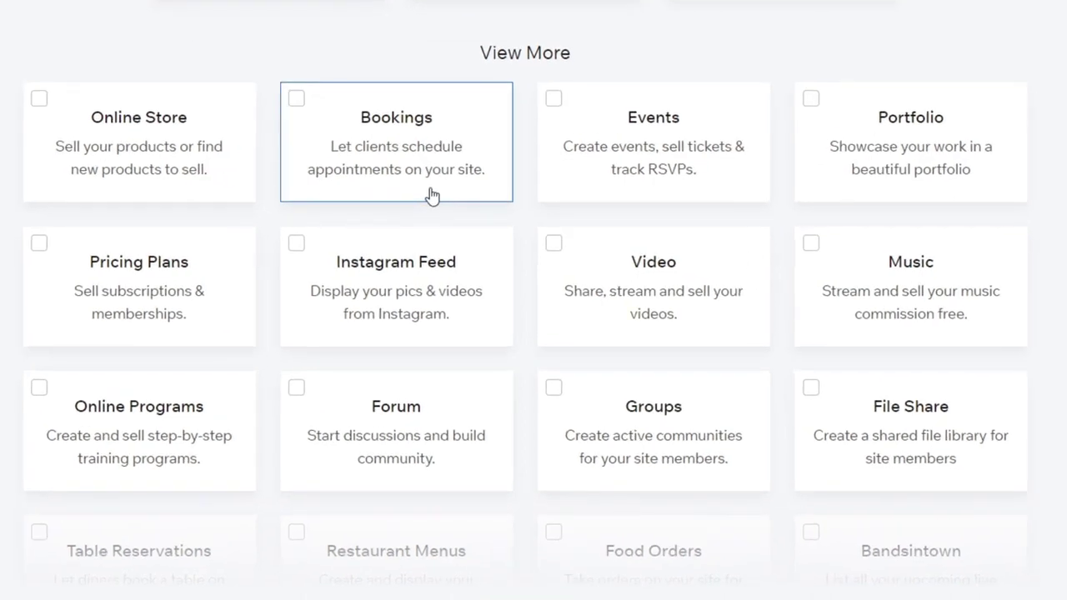
click(300, 100)
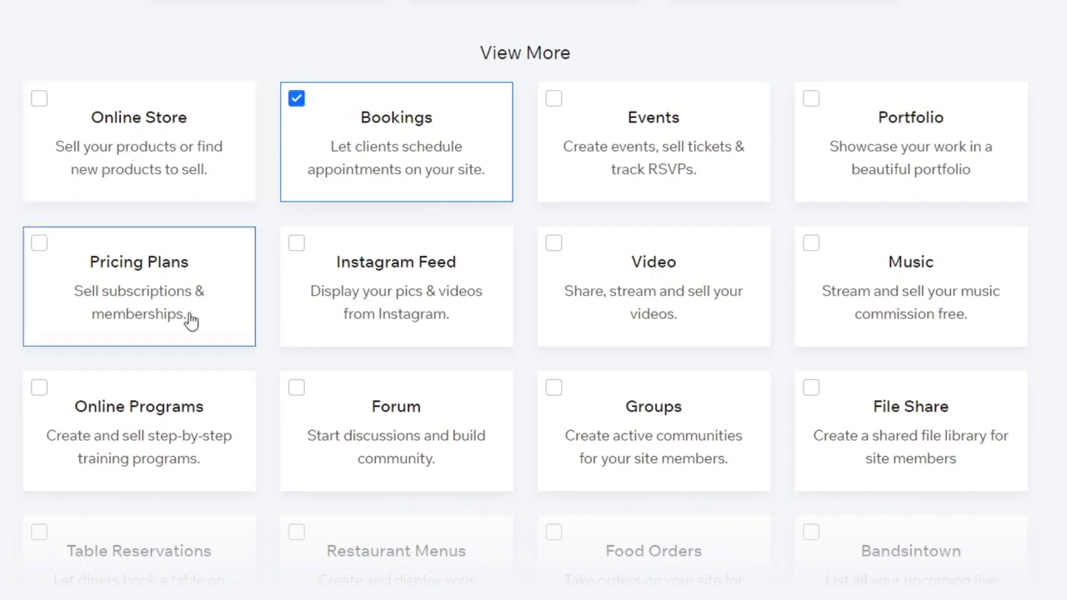
click(36, 244)
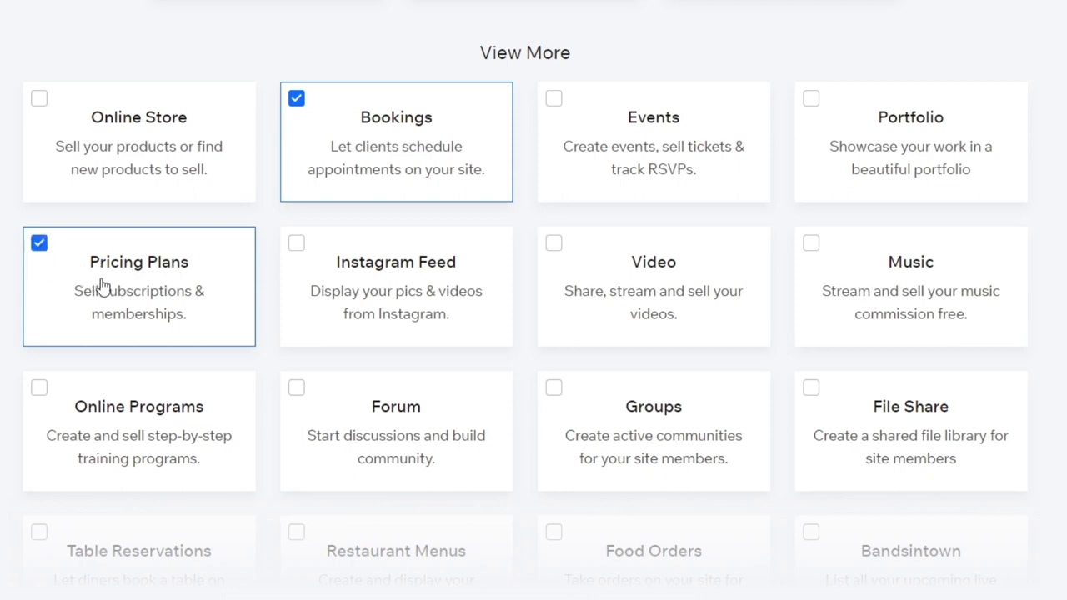
click(621, 286)
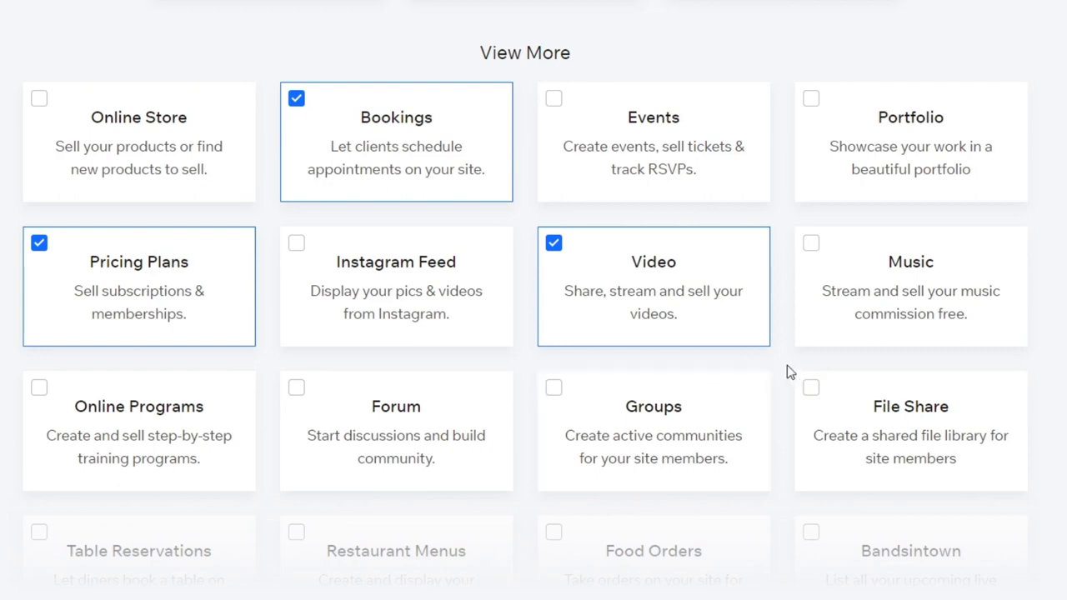
scroll(787, 365, down, 1)
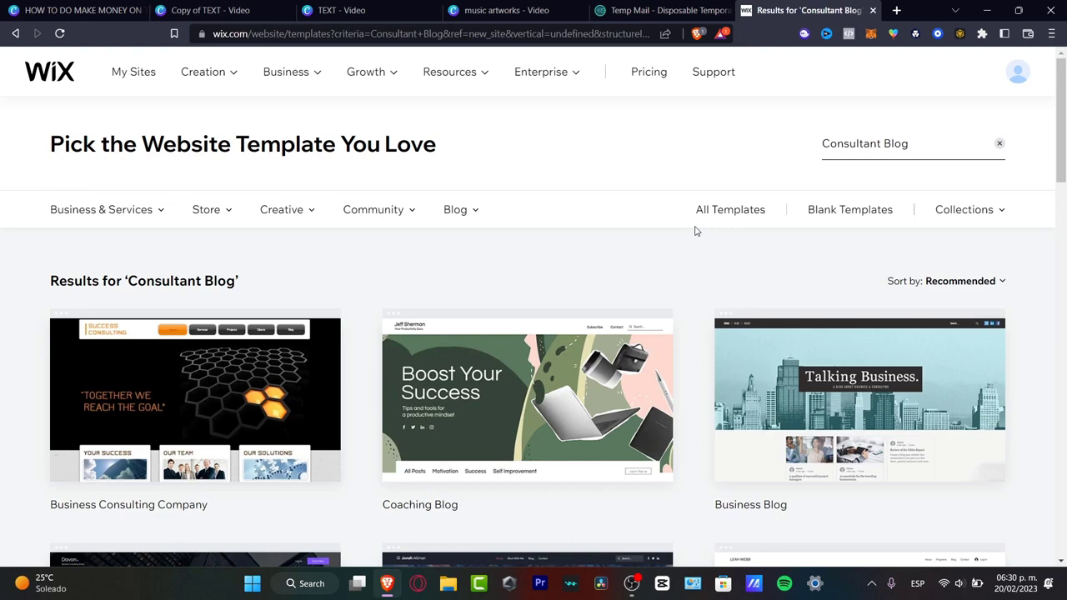
- Browse the Consultant Blog templates and open a preview of the Online Business Consulting School template
scroll(692, 231, down, 3)
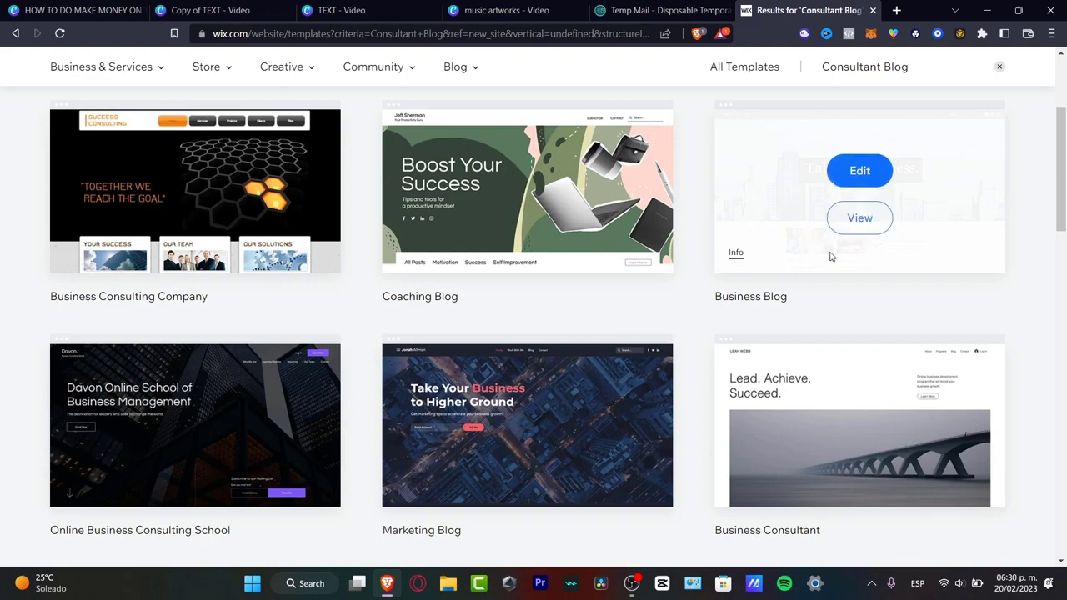
mouse_move(637, 215)
scroll(637, 215, down, 3)
mouse_move(538, 250)
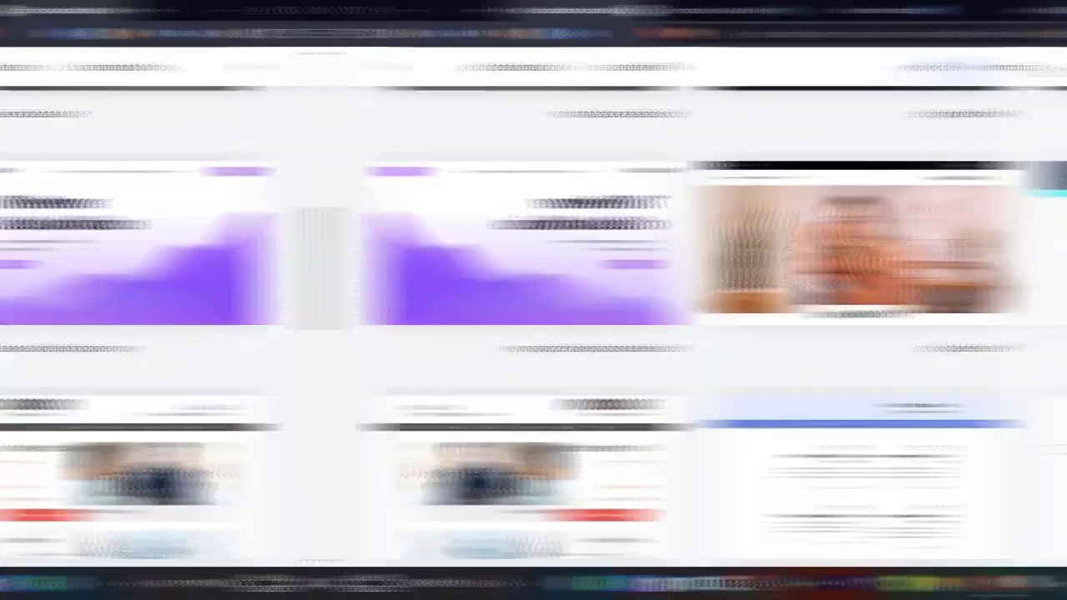
click(190, 243)
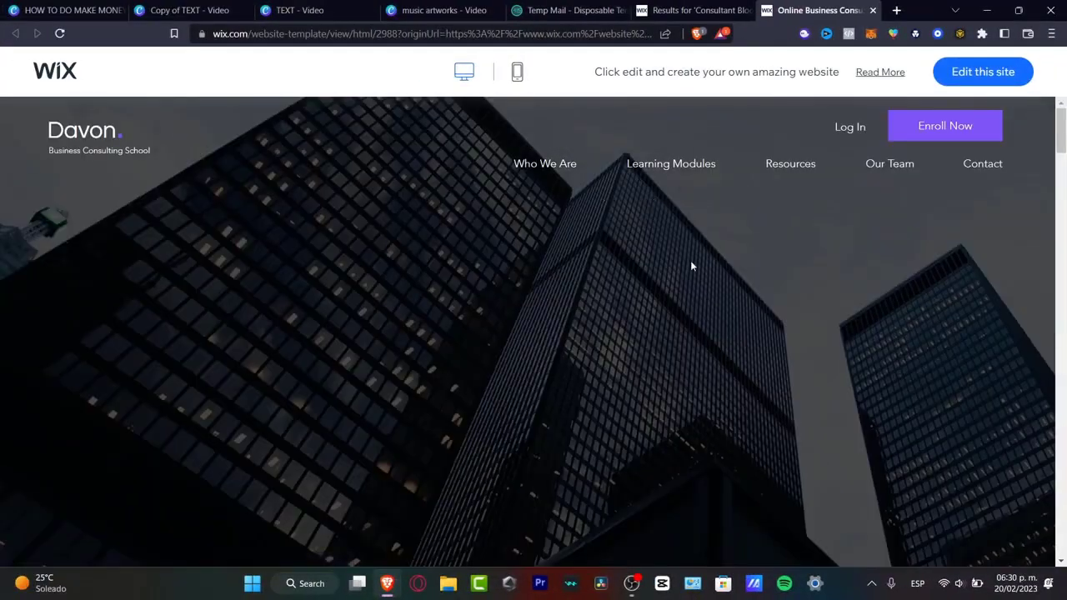
- Examine the homepage sections of the previewed template, from the hero area down to the blog posts
scroll(690, 260, down, 5)
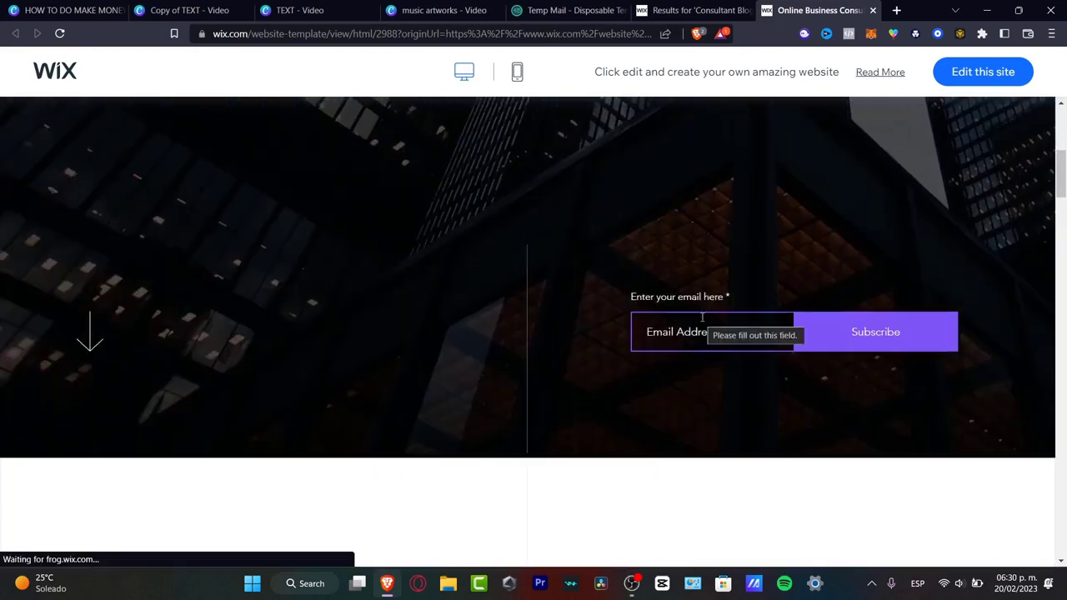
scroll(698, 321, down, 5)
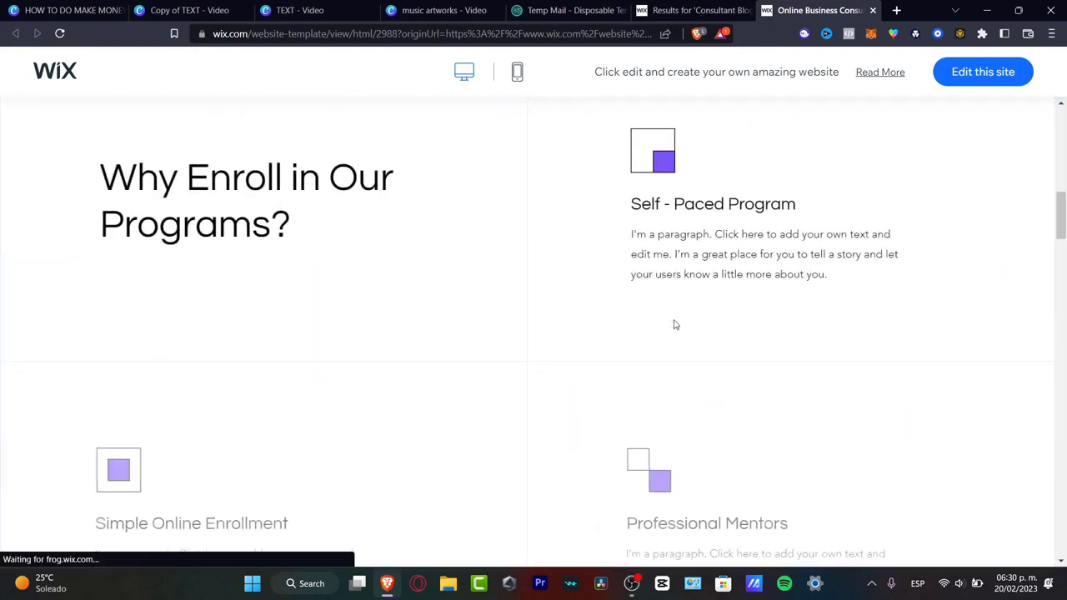
scroll(674, 322, up, 2)
scroll(674, 322, down, 2)
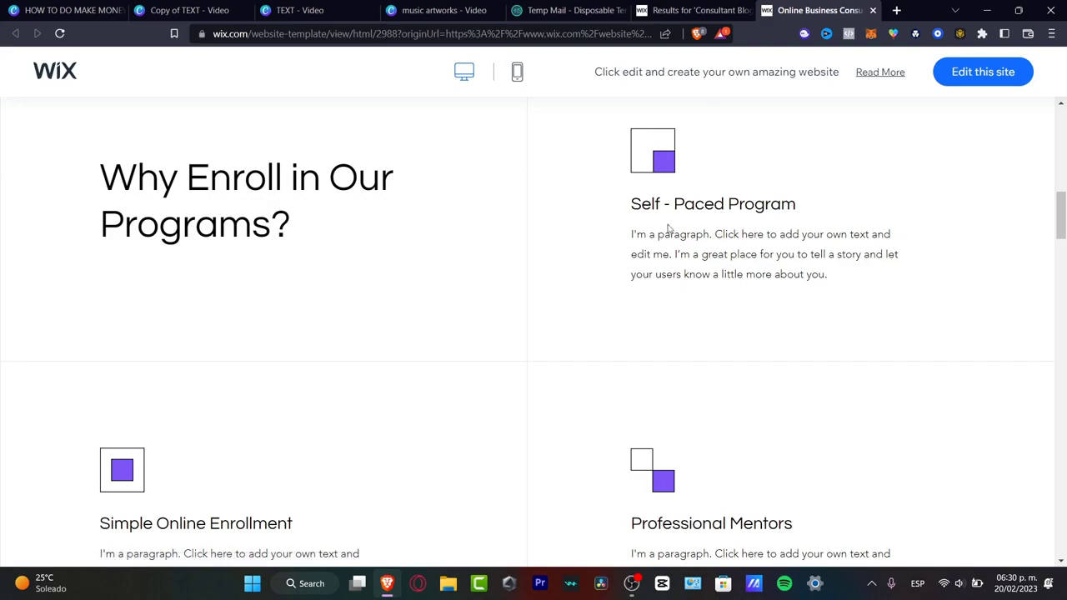
scroll(705, 236, down, 9)
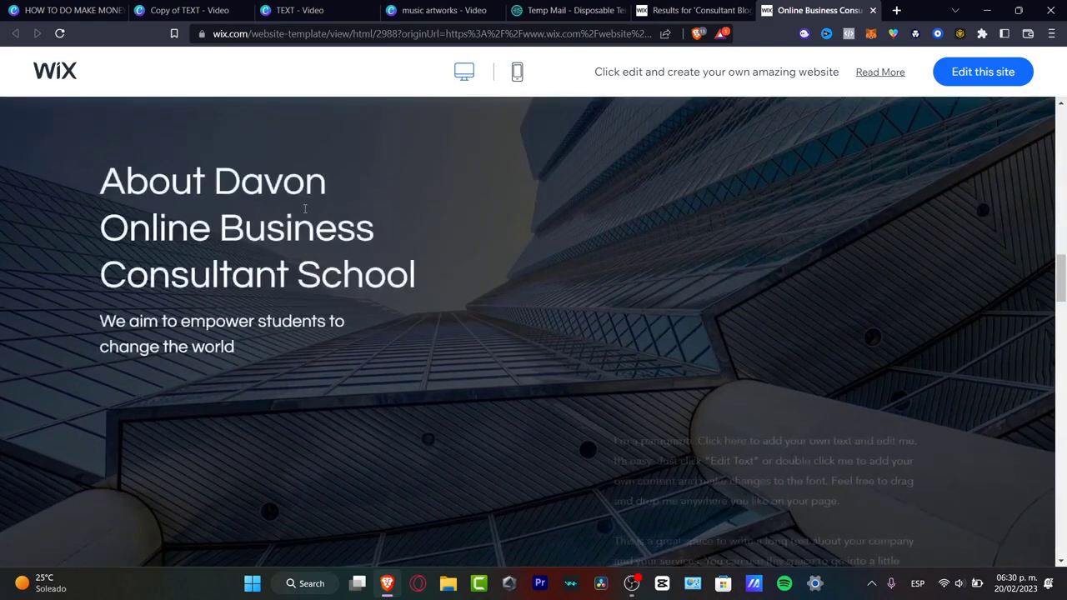
scroll(543, 205, down, 5)
scroll(547, 213, down, 10)
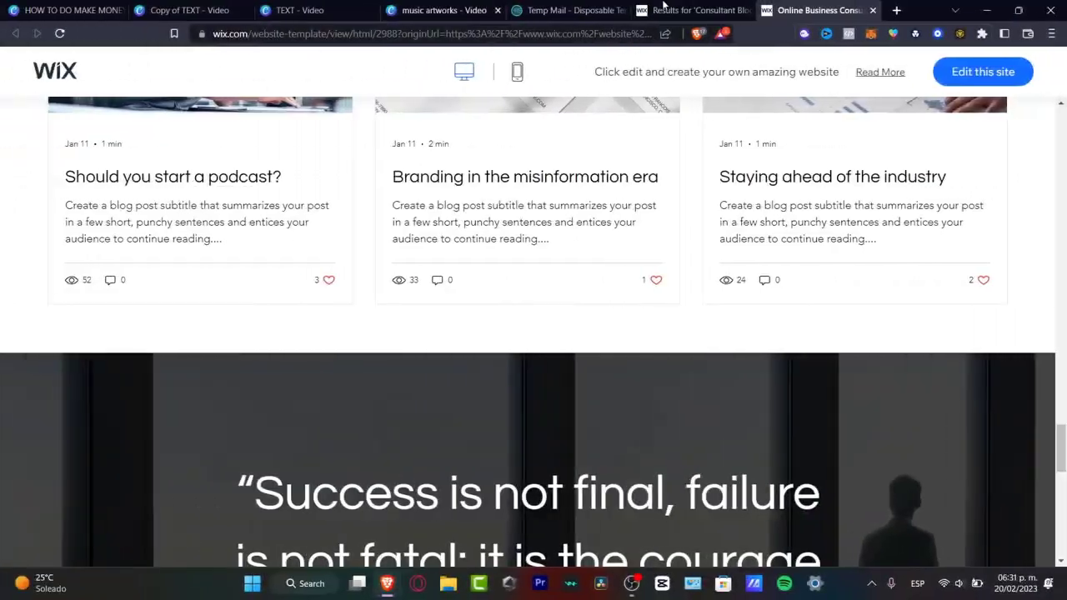
- Go back from the template results to the website setup choices and close the template preview
click(664, 8)
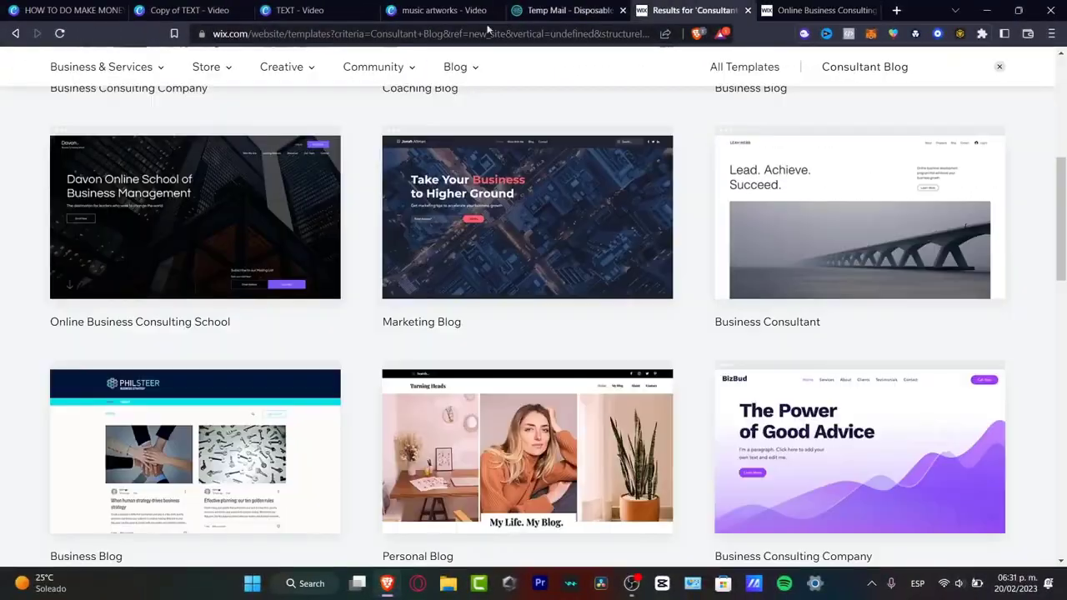
click(16, 33)
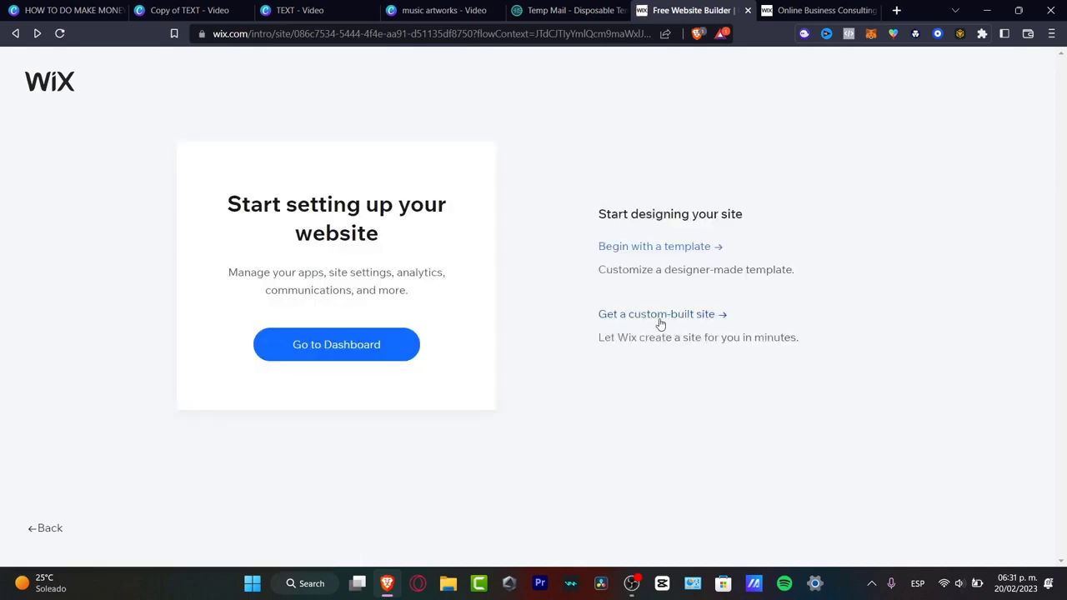
click(874, 11)
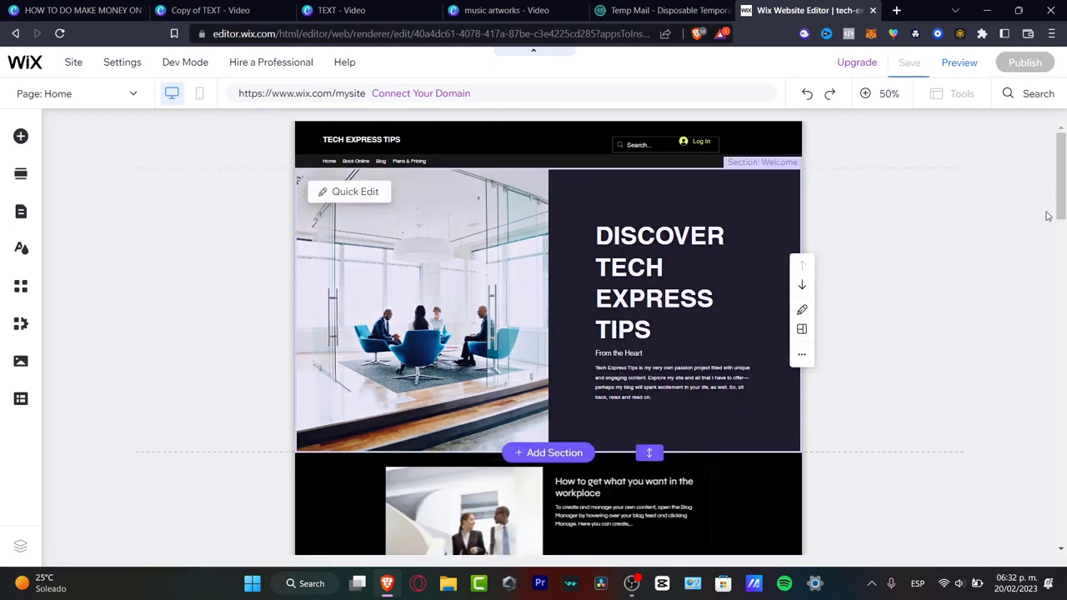
- Open the site's Book Online page for editing
click(865, 95)
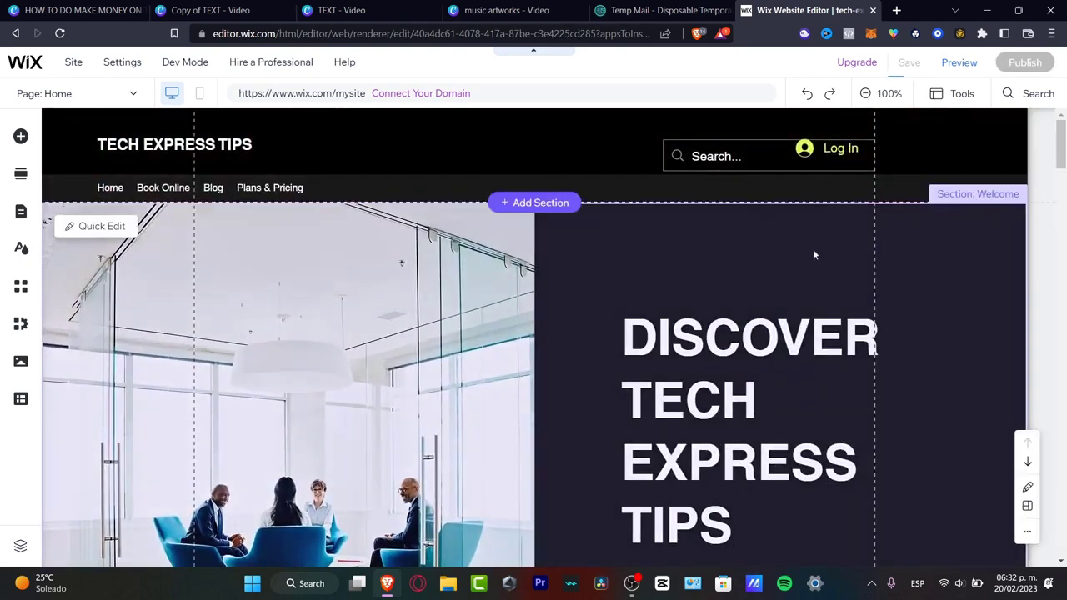
click(147, 170)
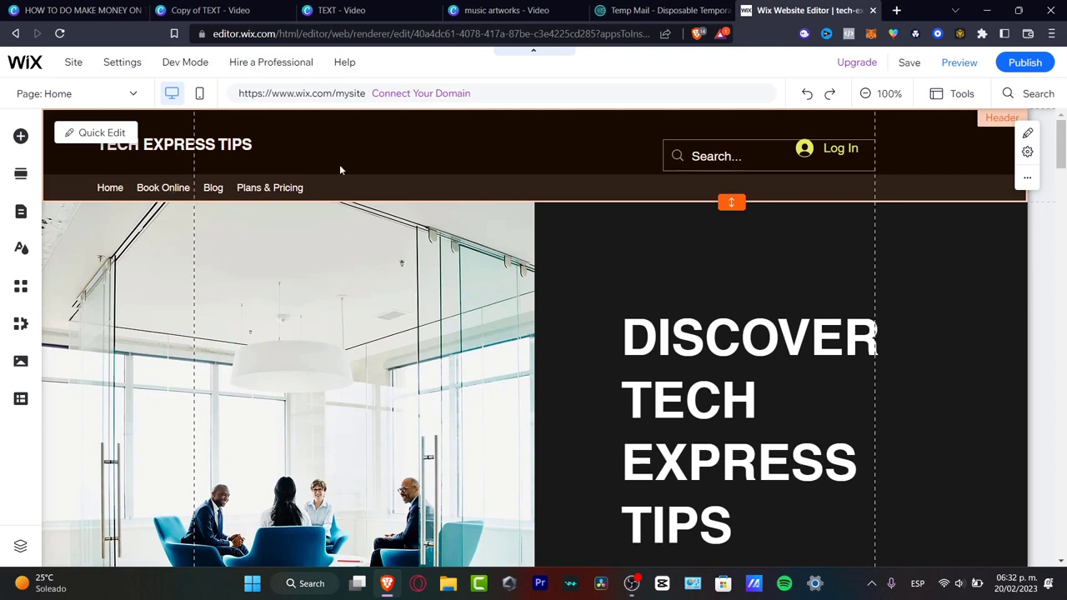
click(75, 96)
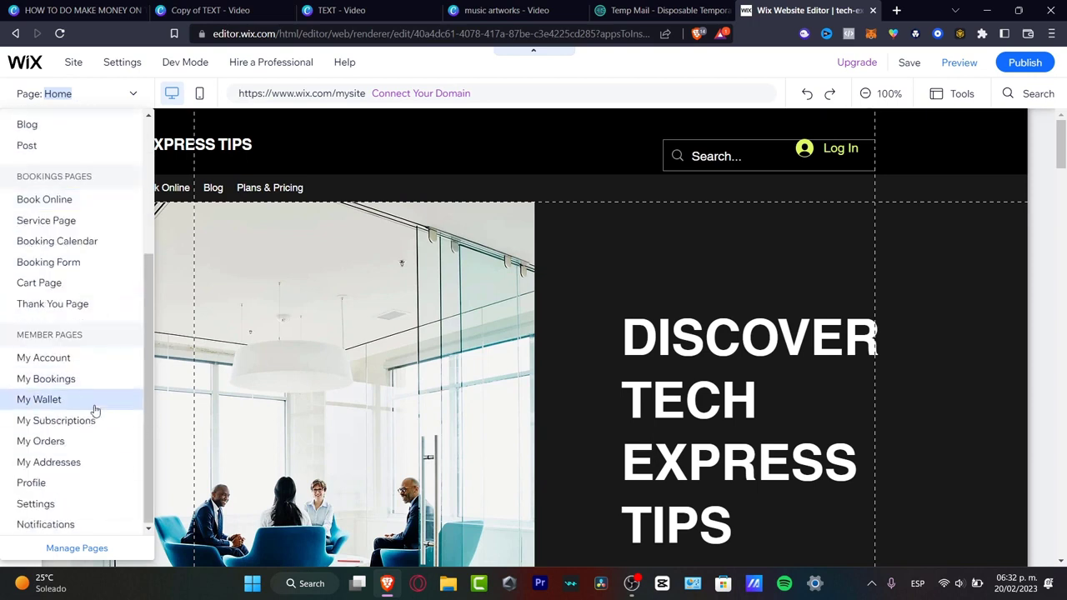
scroll(96, 400, up, 4)
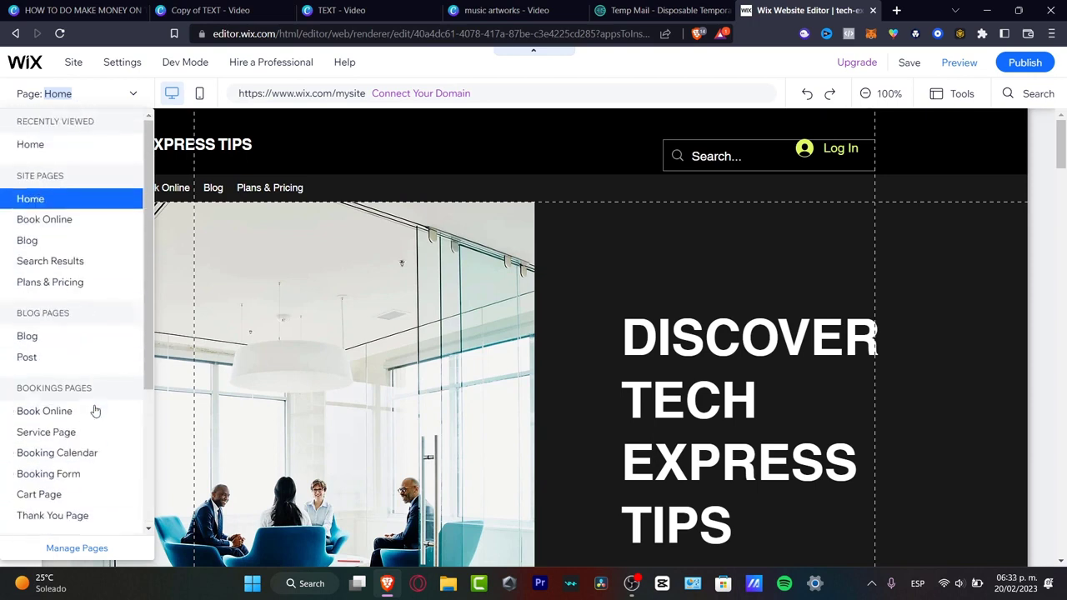
click(72, 219)
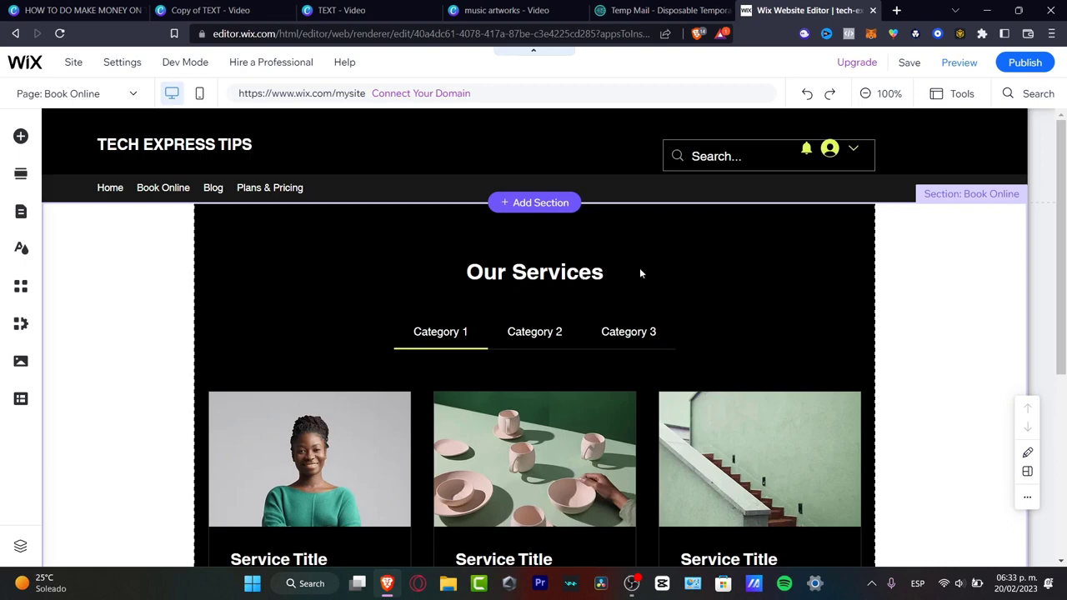
- Review the Our Services section of the booking page and open its service management to add a new service
scroll(640, 272, down, 3)
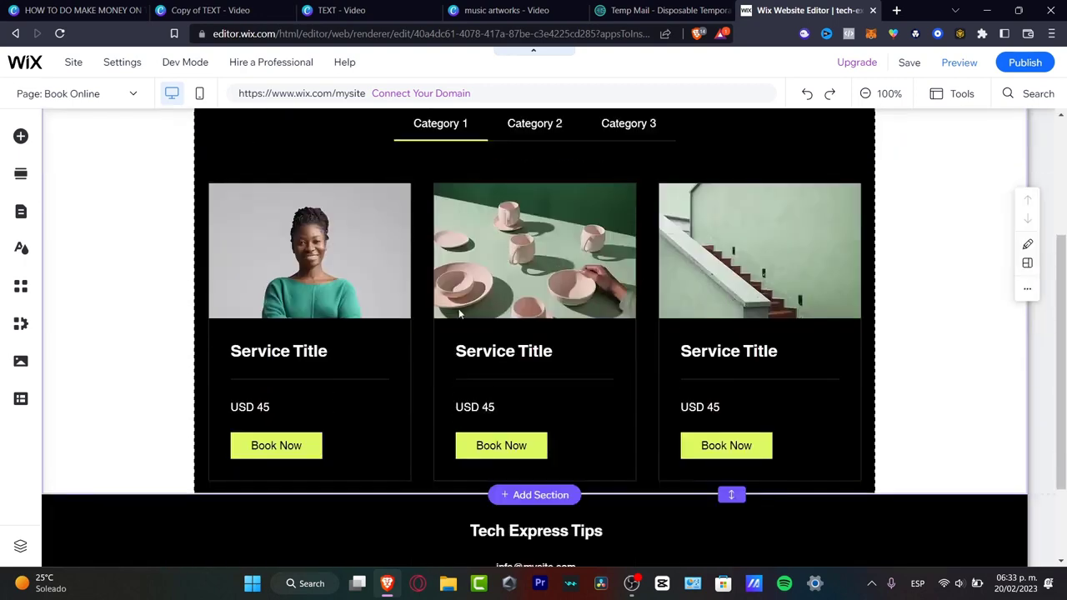
scroll(802, 340, down, 2)
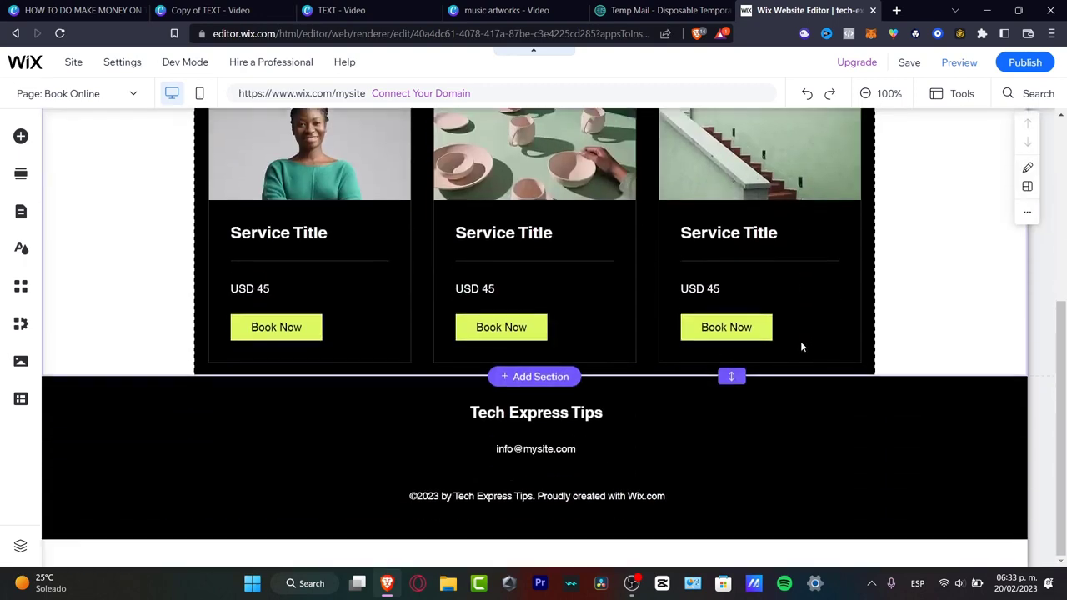
scroll(796, 334, up, 3)
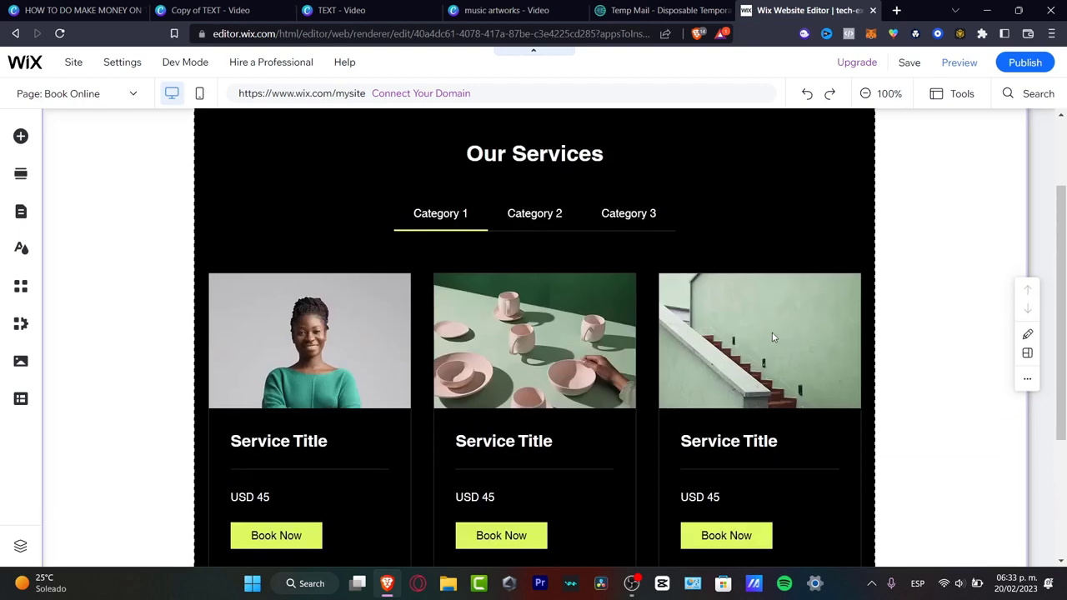
click(540, 219)
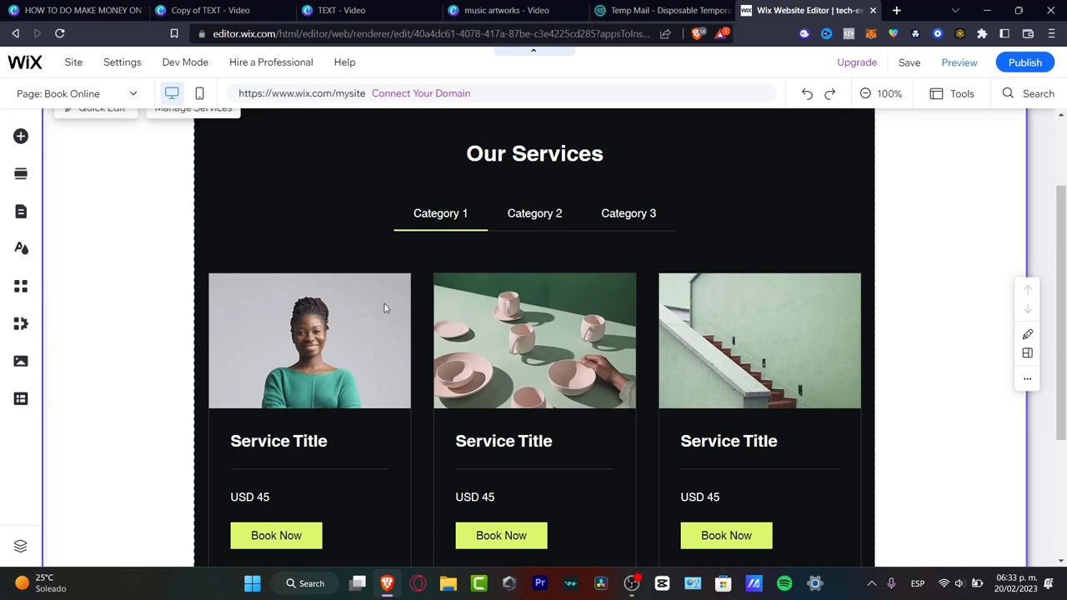
click(392, 328)
click(398, 275)
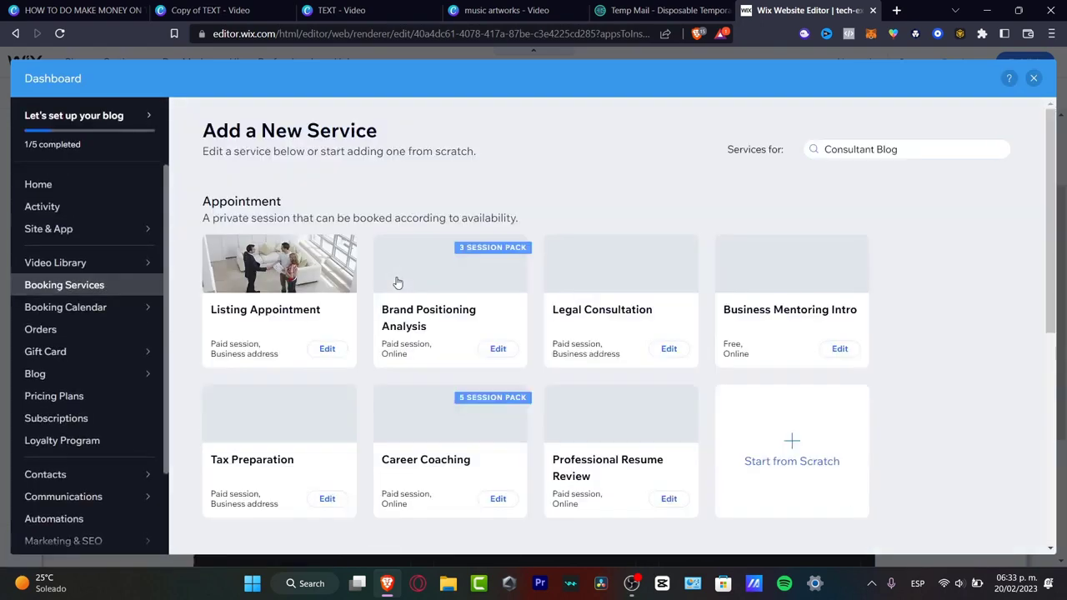
- Browse the suggested appointment, class and course services and open the Digital Marketing Course template for editing
click(52, 292)
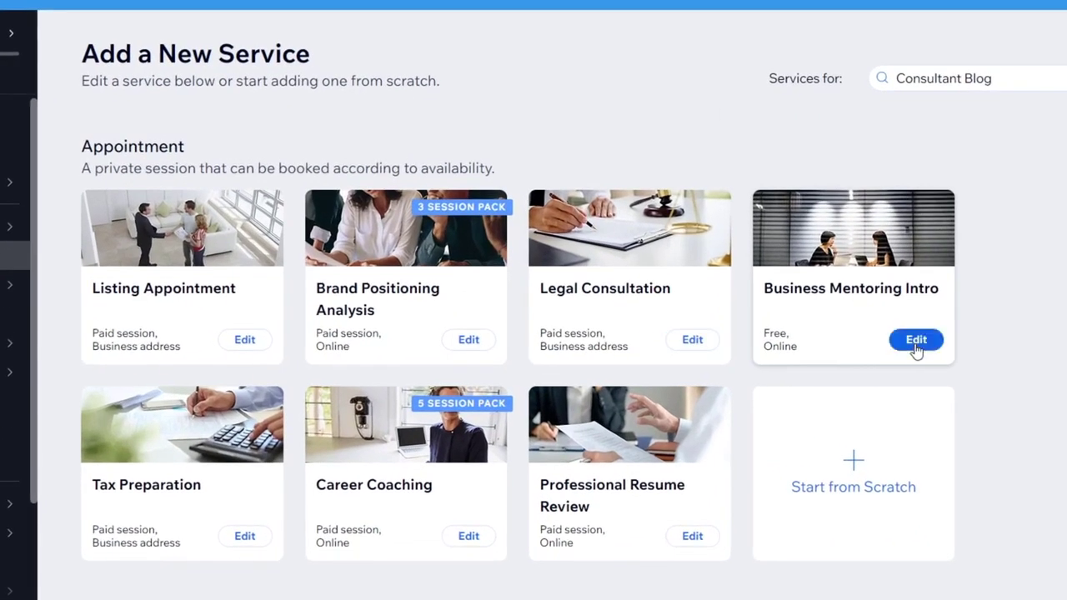
scroll(867, 402, down, 3)
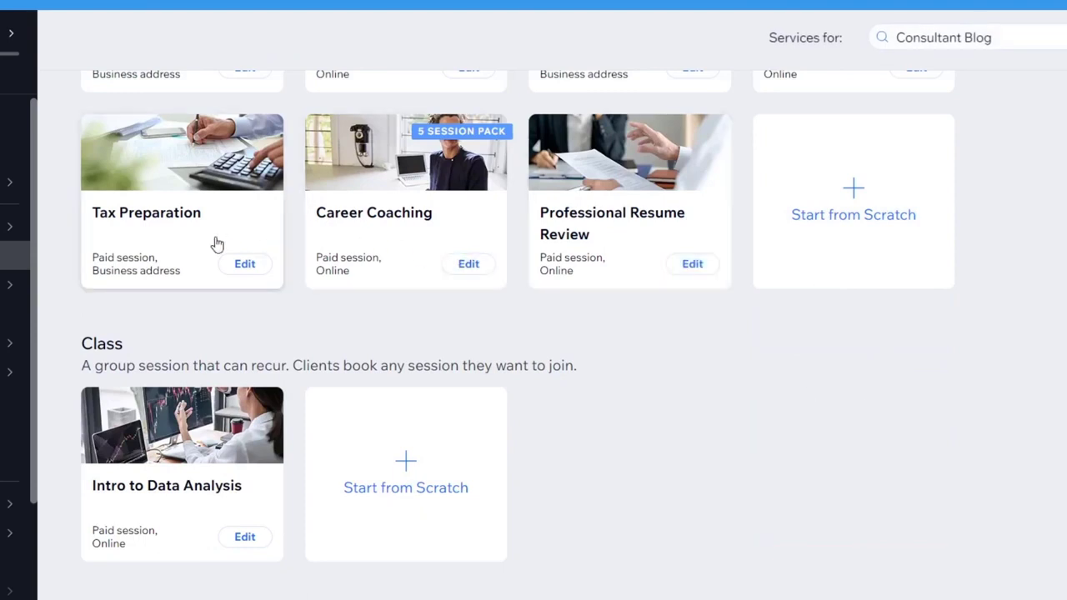
scroll(217, 243, down, 3)
scroll(183, 317, down, 1)
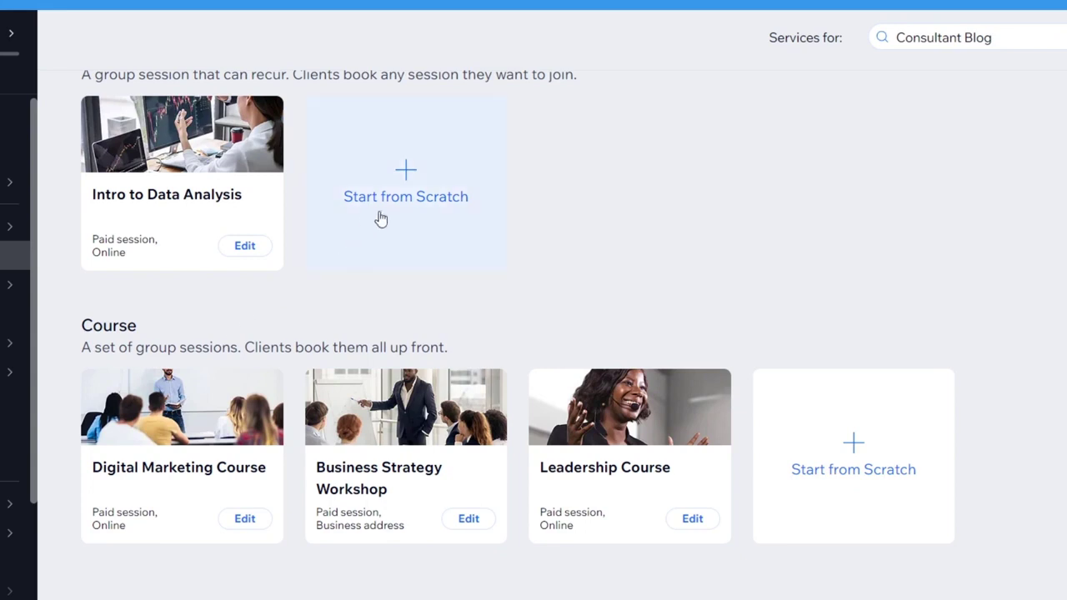
drag(74, 343, 79, 315)
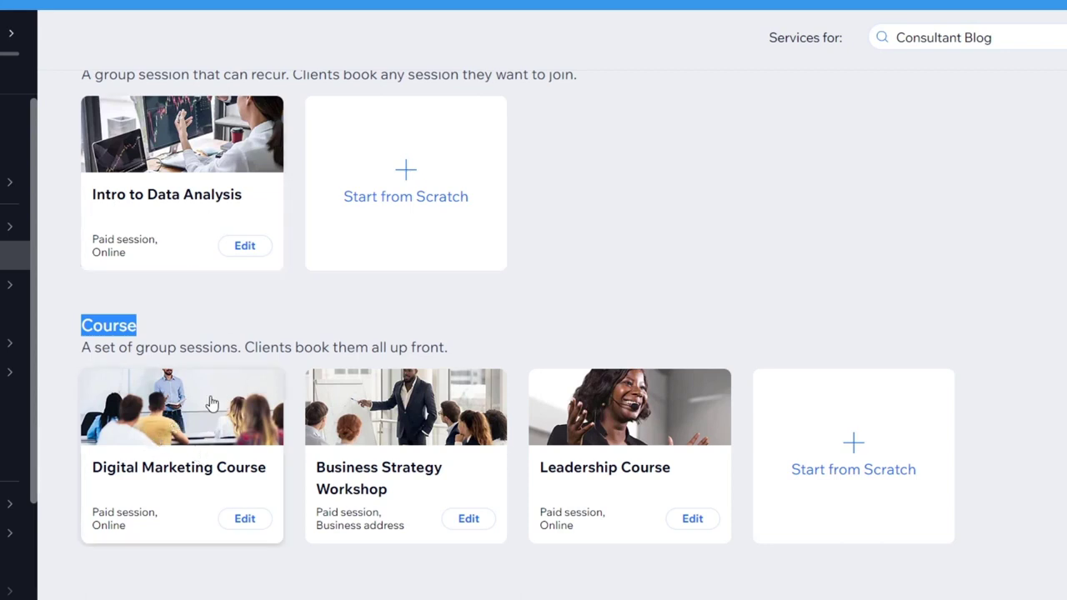
click(226, 440)
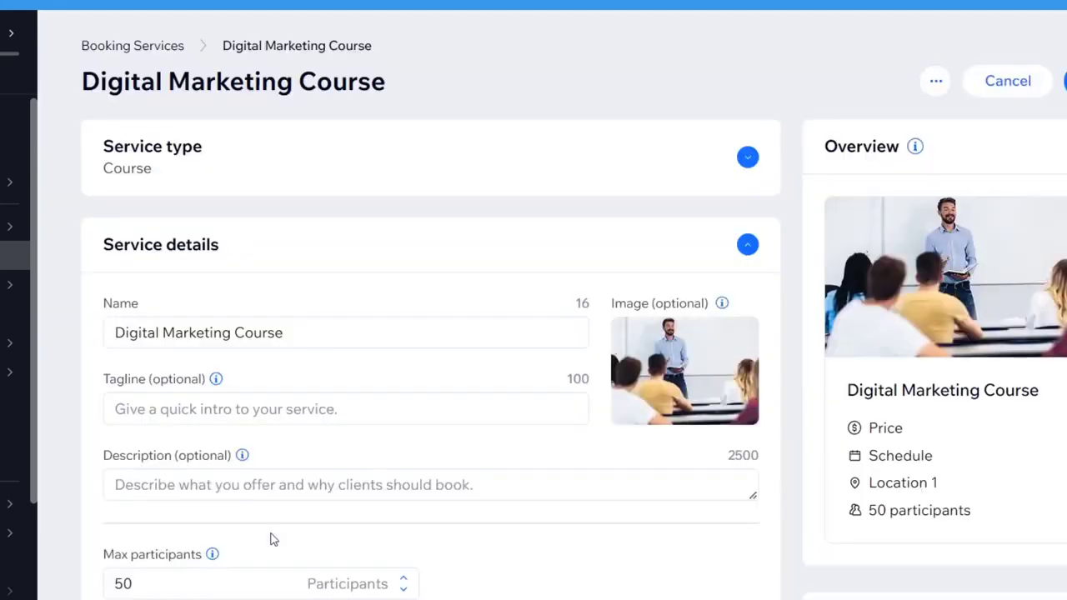
- Set the Digital Marketing Course's maximum participants to 22
scroll(375, 228, down, 4)
scroll(372, 126, up, 4)
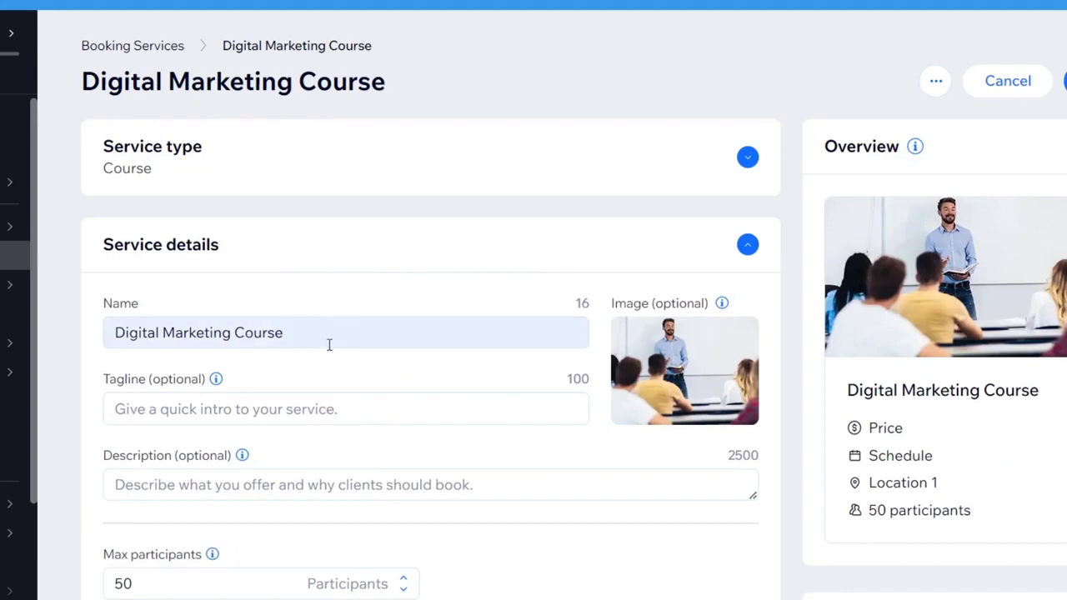
scroll(334, 350, down, 3)
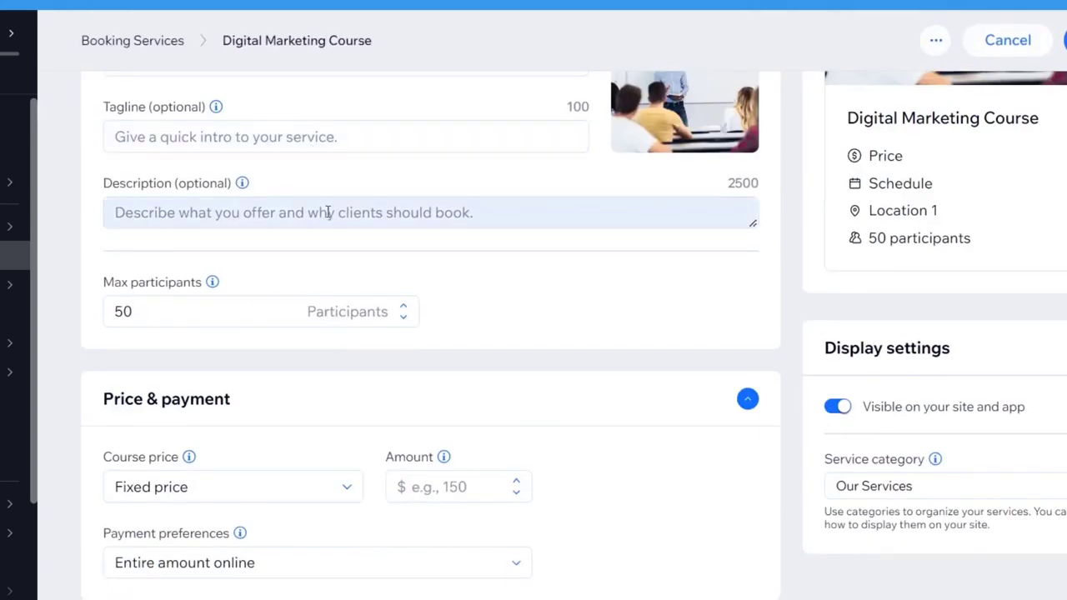
drag(191, 313, 135, 311)
double_click(149, 316)
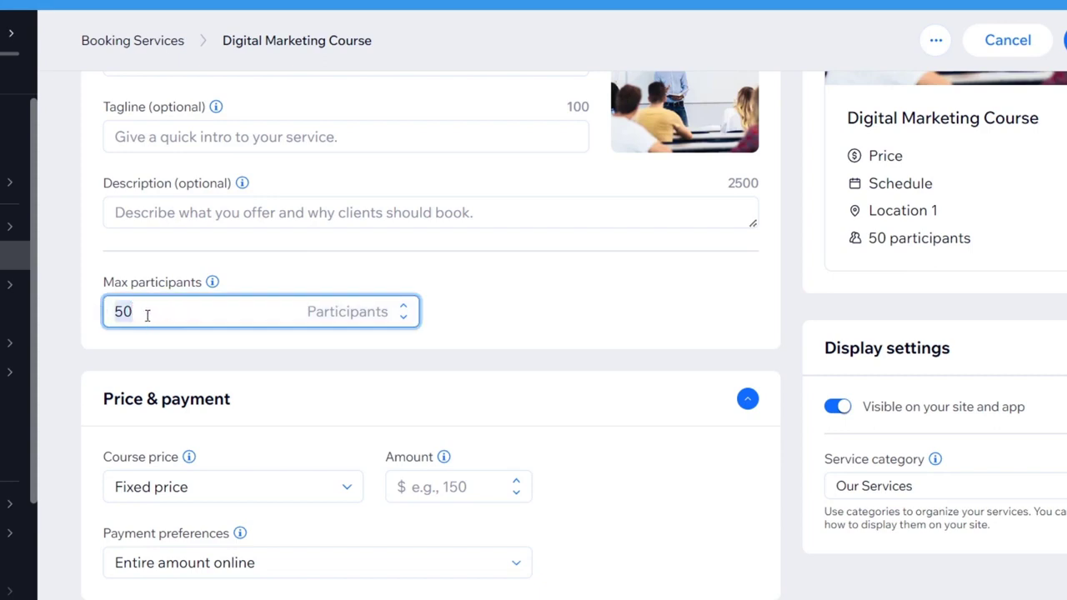
text(25)
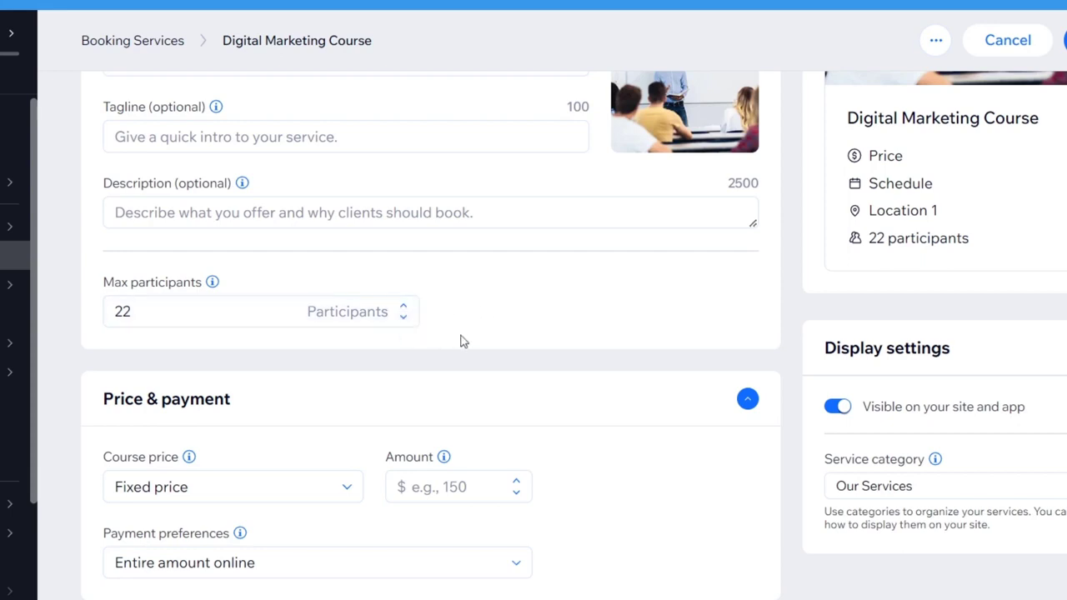
- Set the fixed course price of the Digital Marketing Course to $19
scroll(488, 342, down, 3)
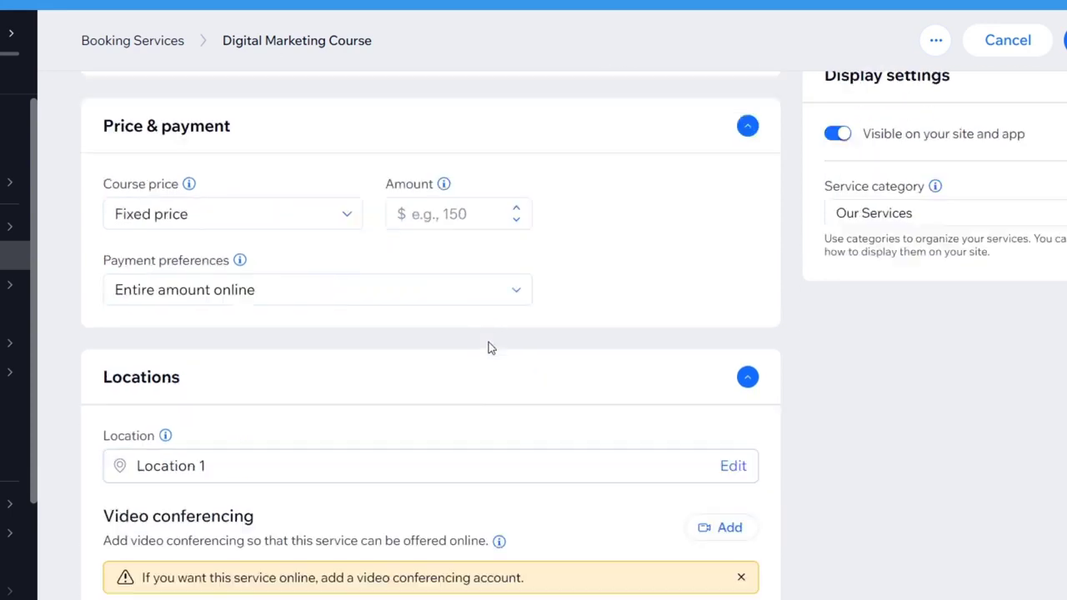
click(483, 213)
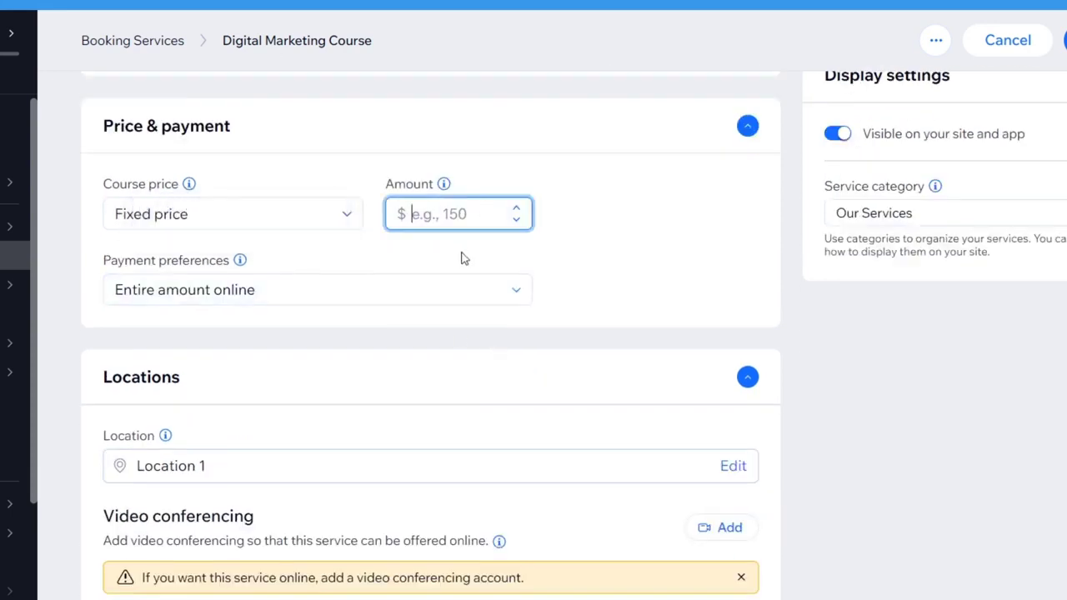
text(19)
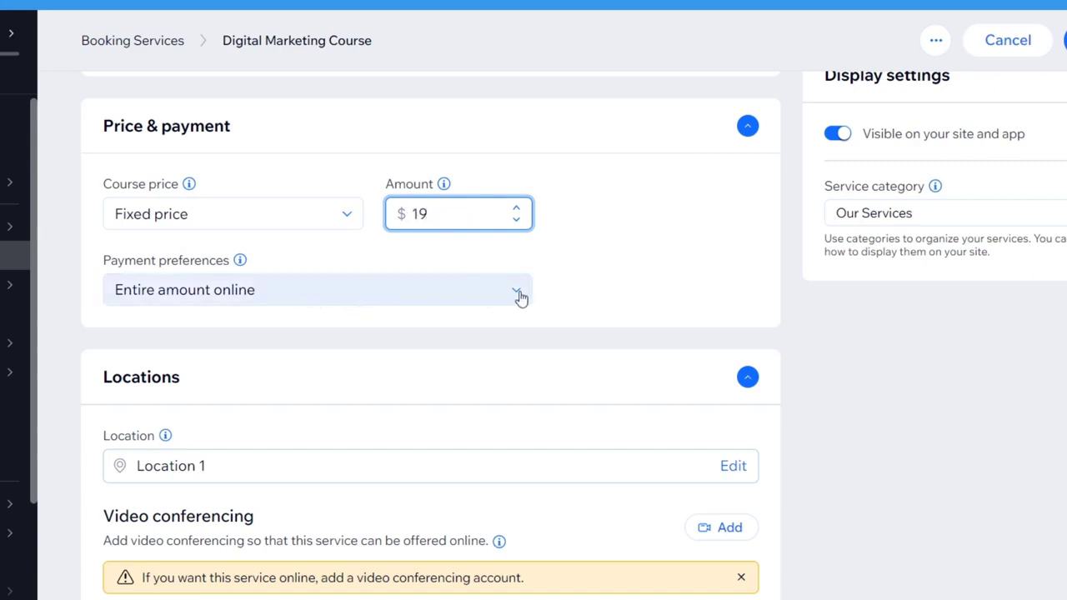
- Add video conferencing to the course service by connecting a Zoom account
scroll(634, 254, down, 3)
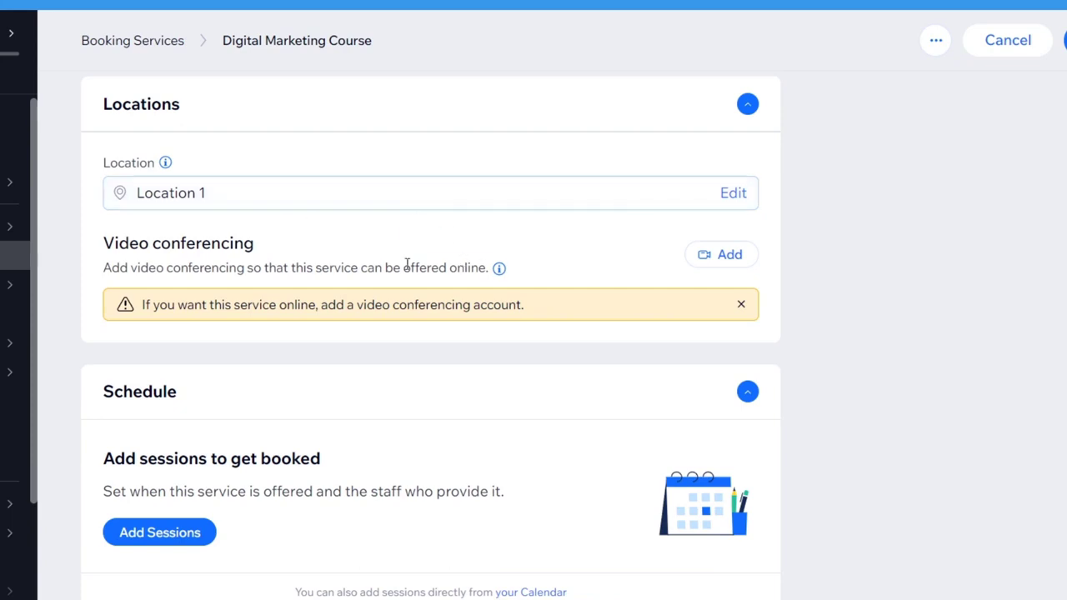
click(755, 260)
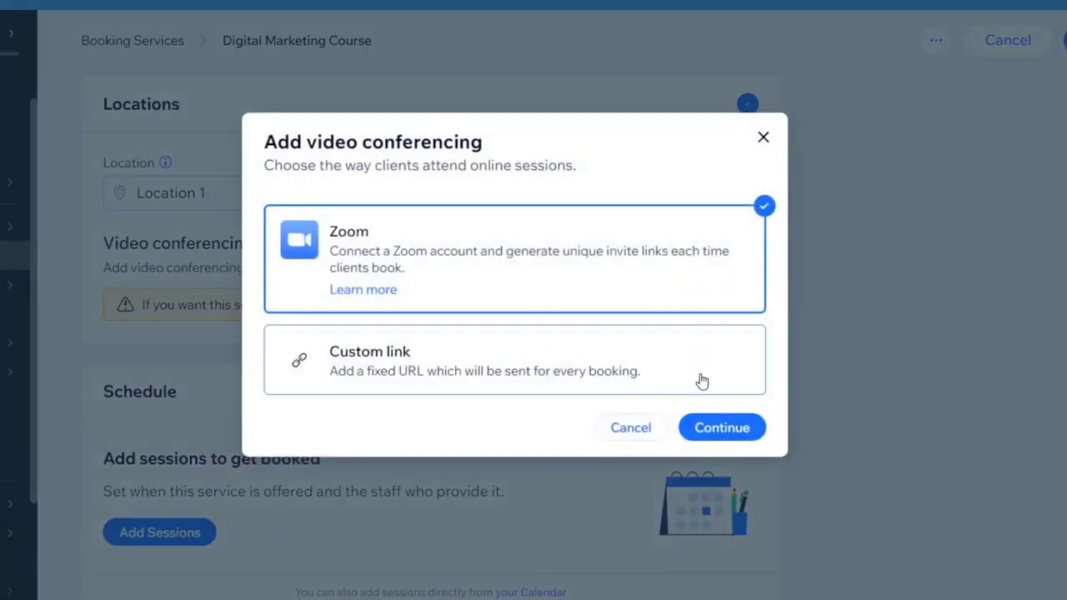
click(725, 427)
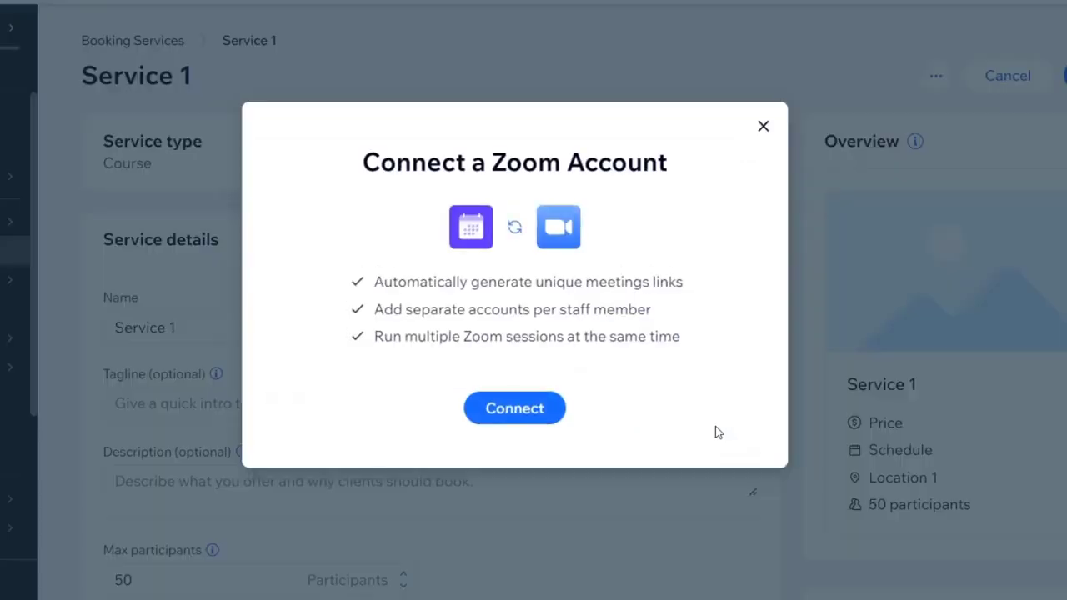
click(540, 409)
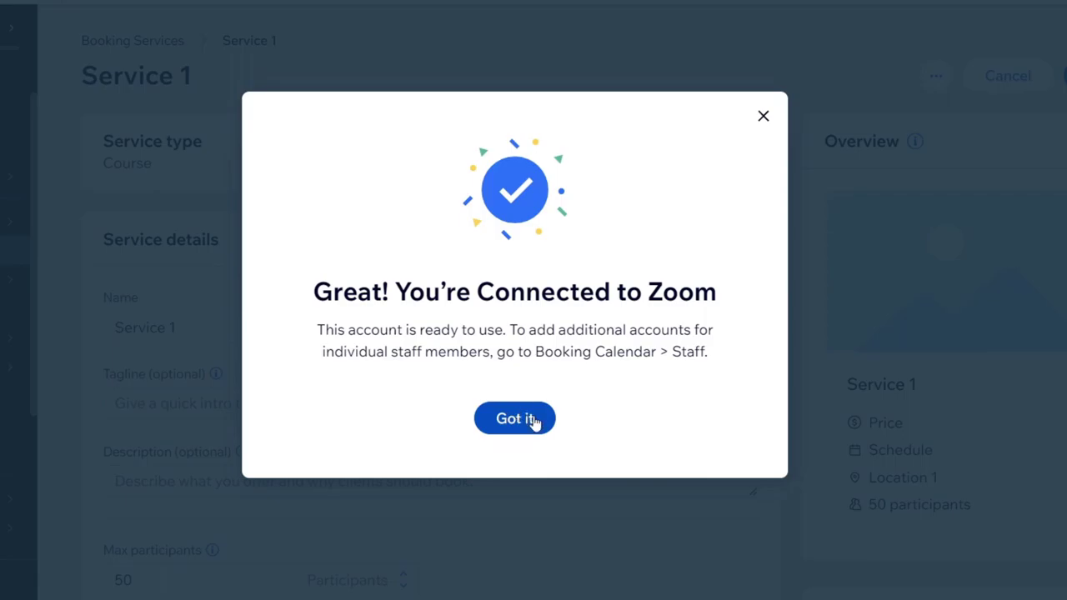
click(500, 419)
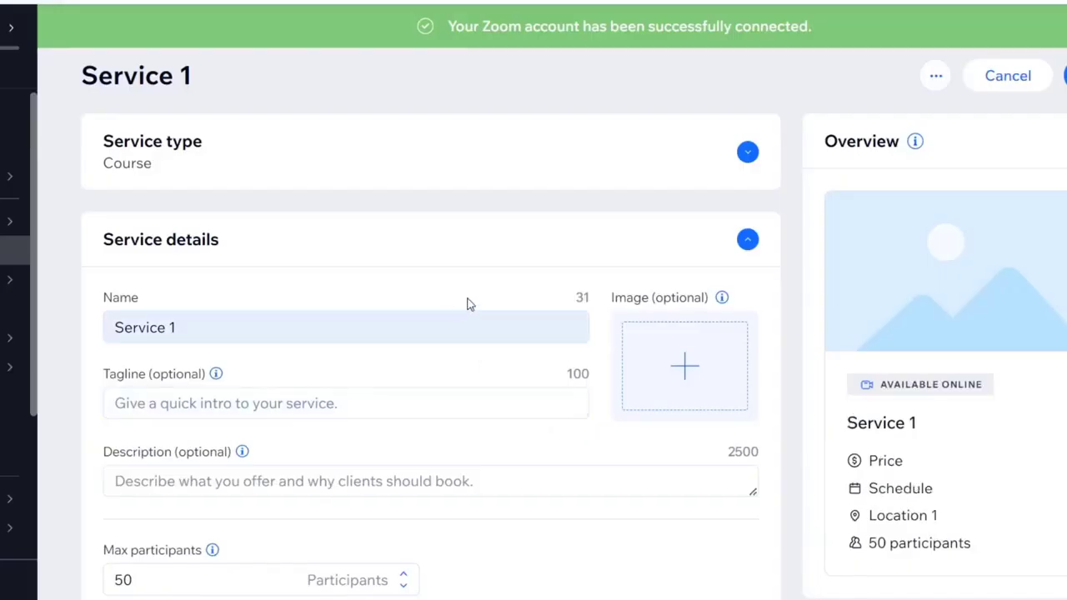
- Save the service's progress and start adding course sessions to its schedule
scroll(545, 313, down, 10)
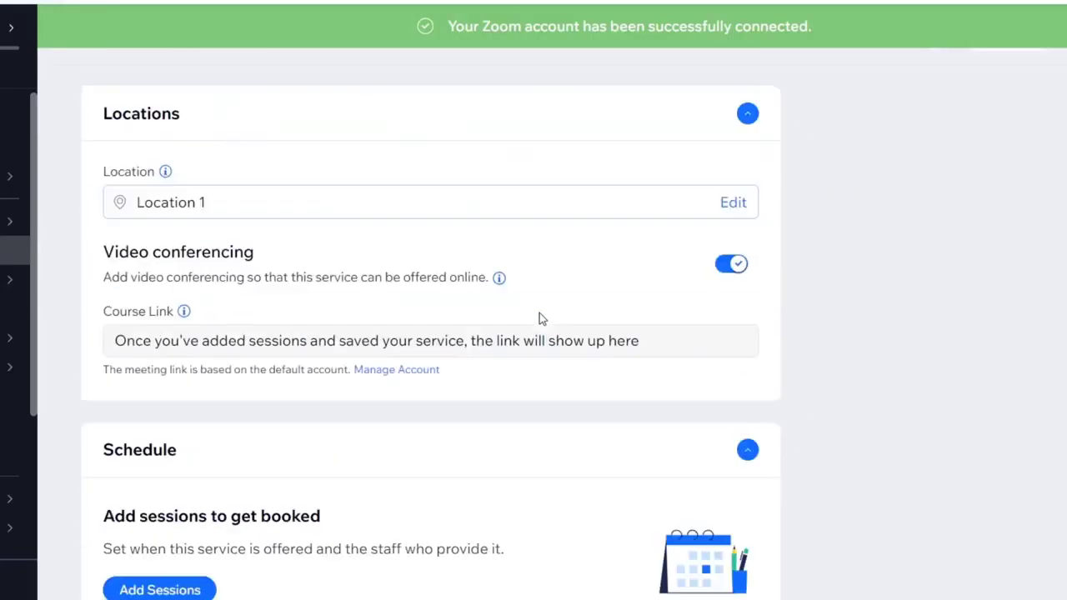
scroll(539, 318, down, 1)
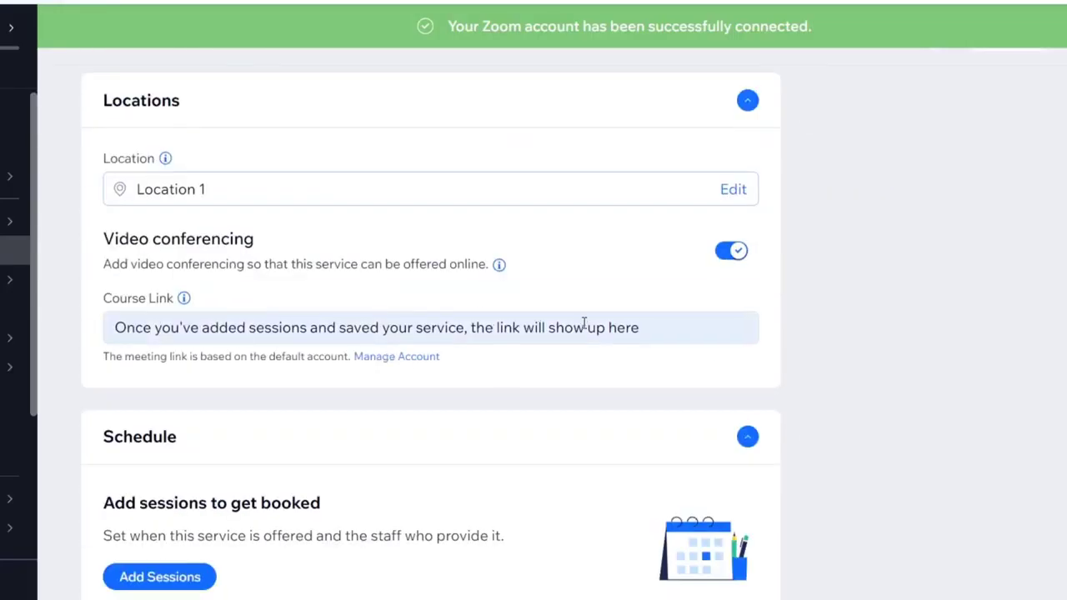
scroll(461, 345, down, 4)
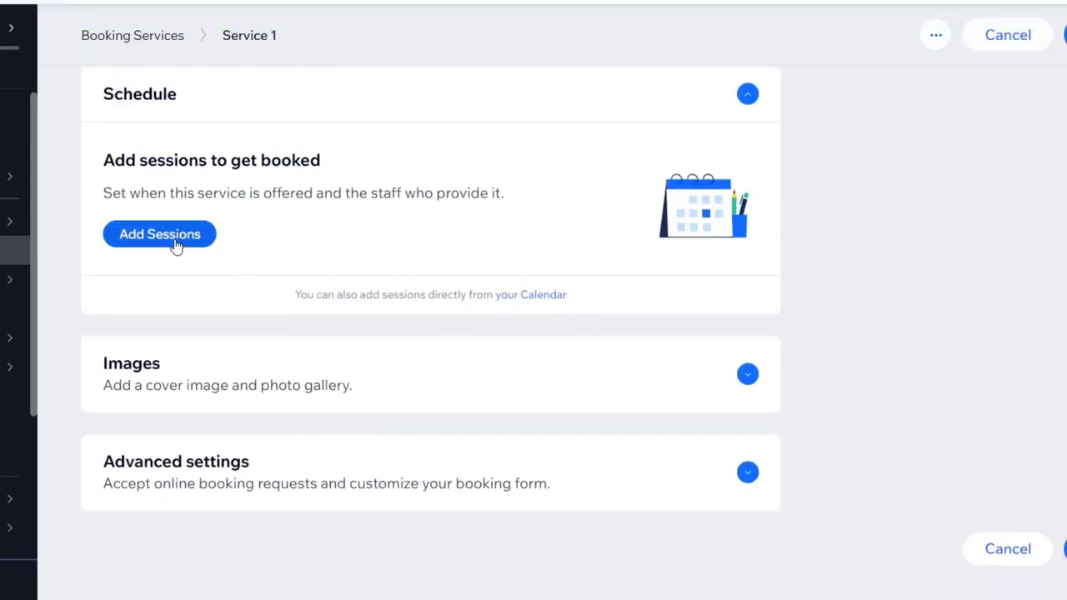
click(176, 244)
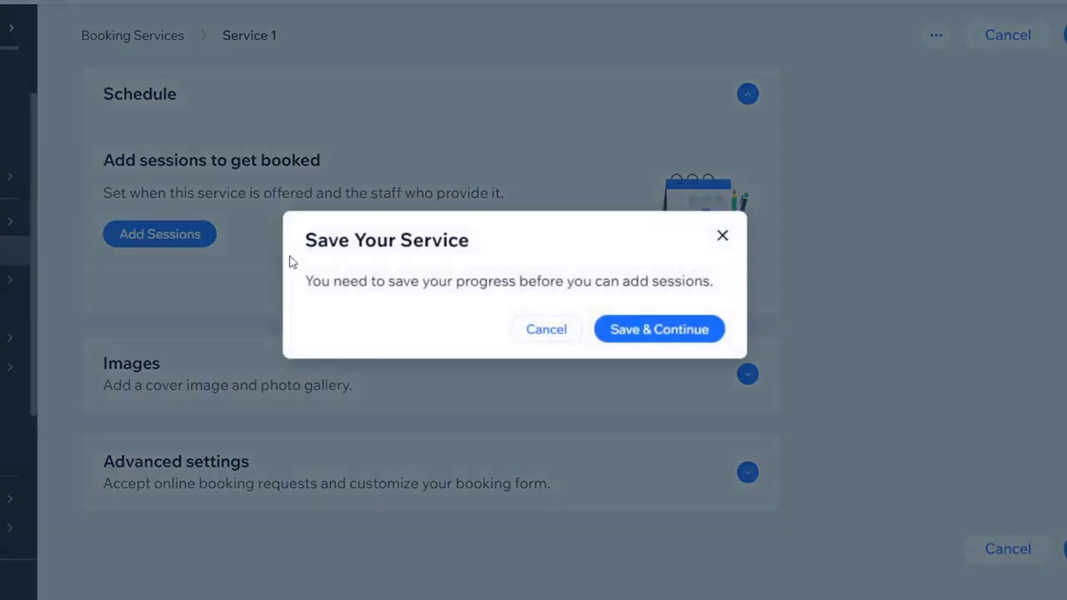
click(677, 342)
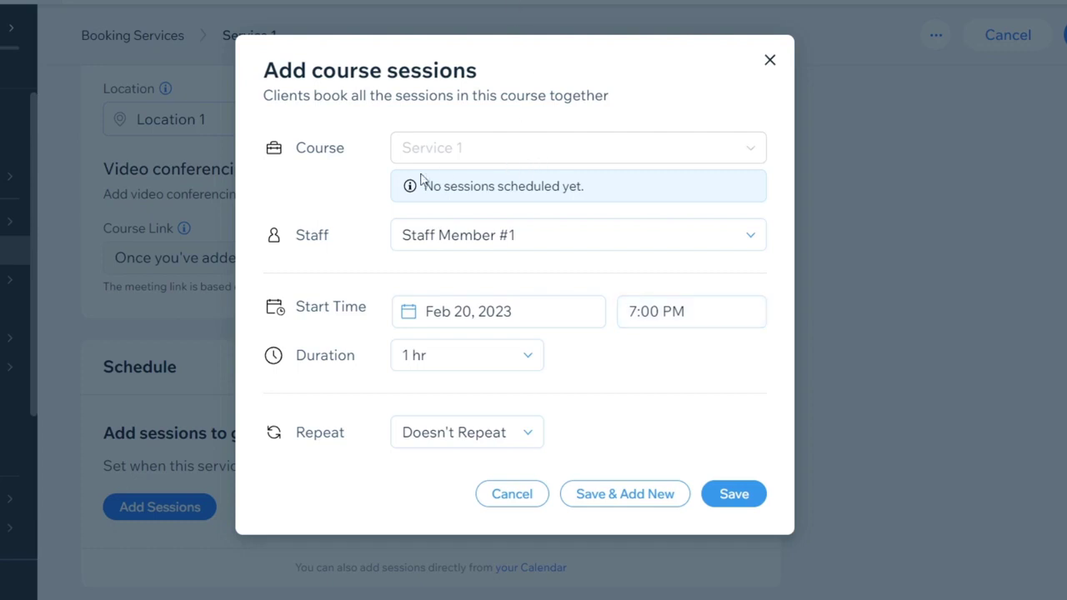
- Check the session's staff and start time choices and set its start date to Feb 27, 2023
click(450, 230)
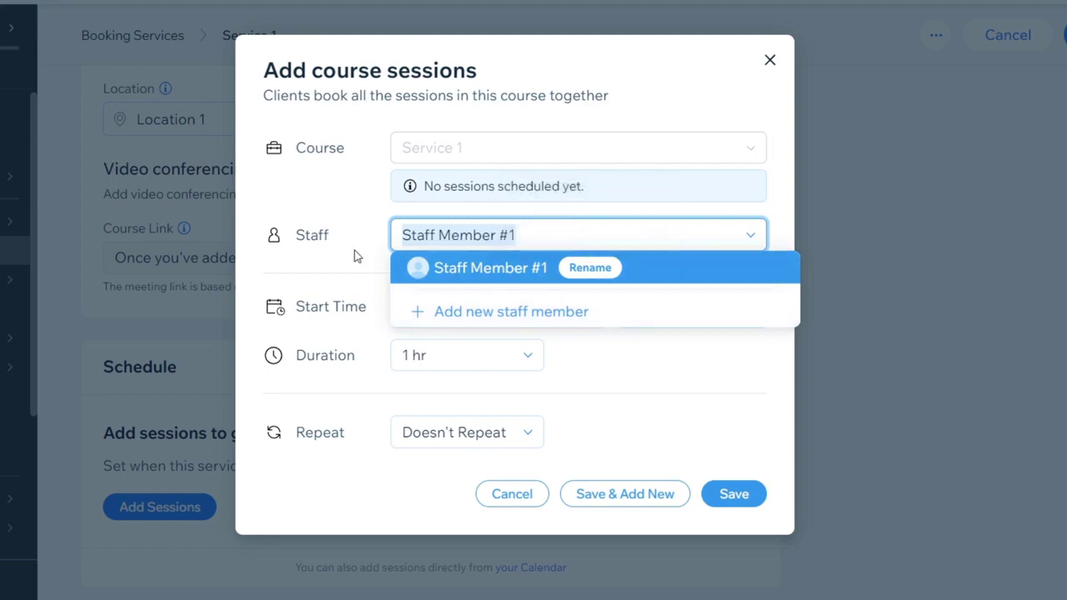
click(327, 208)
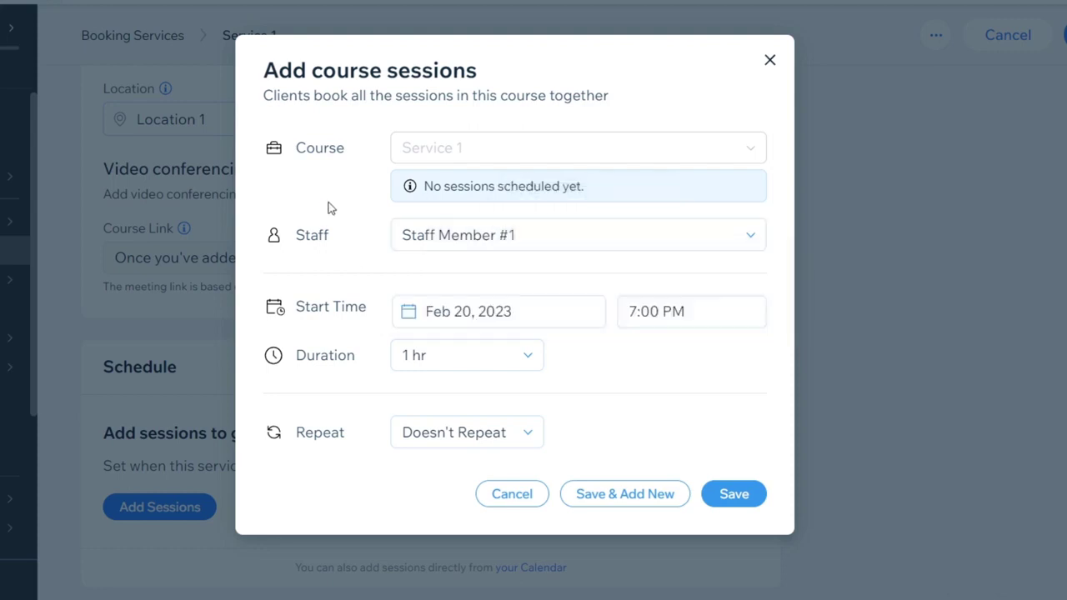
click(456, 324)
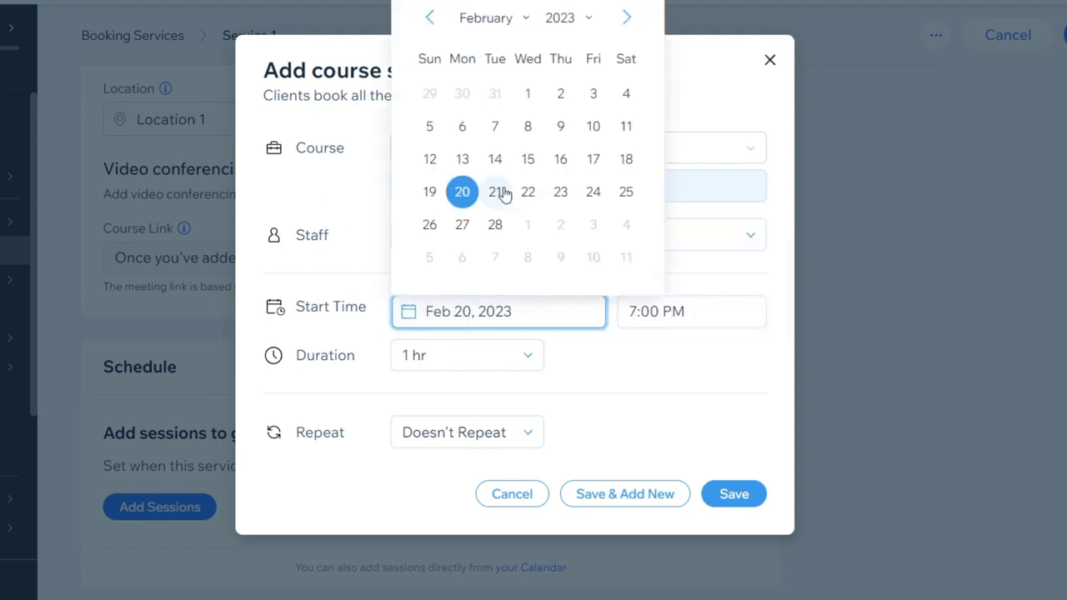
click(462, 224)
click(678, 312)
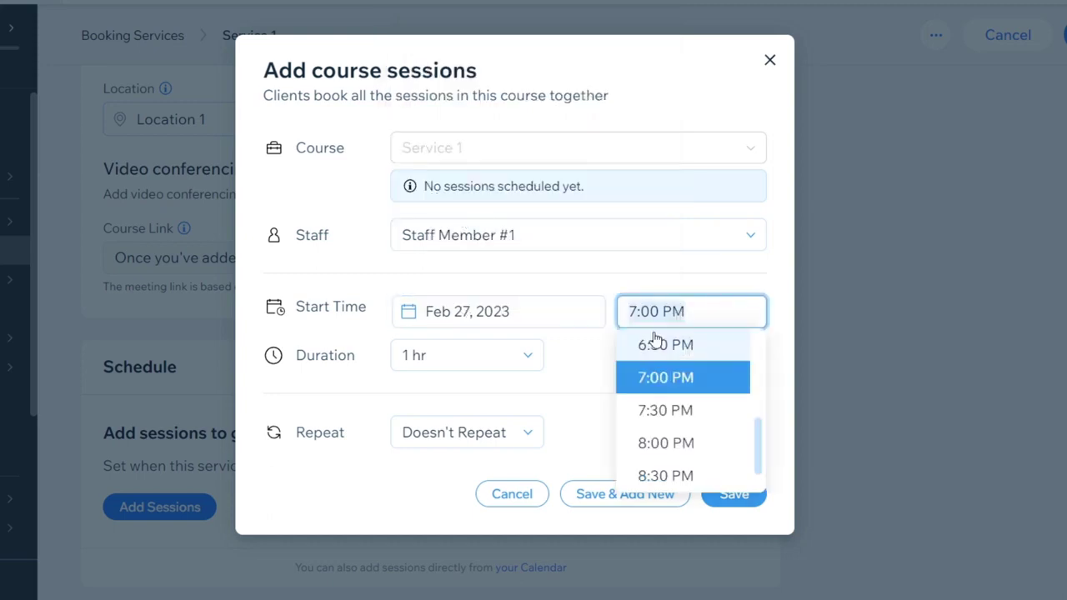
click(572, 343)
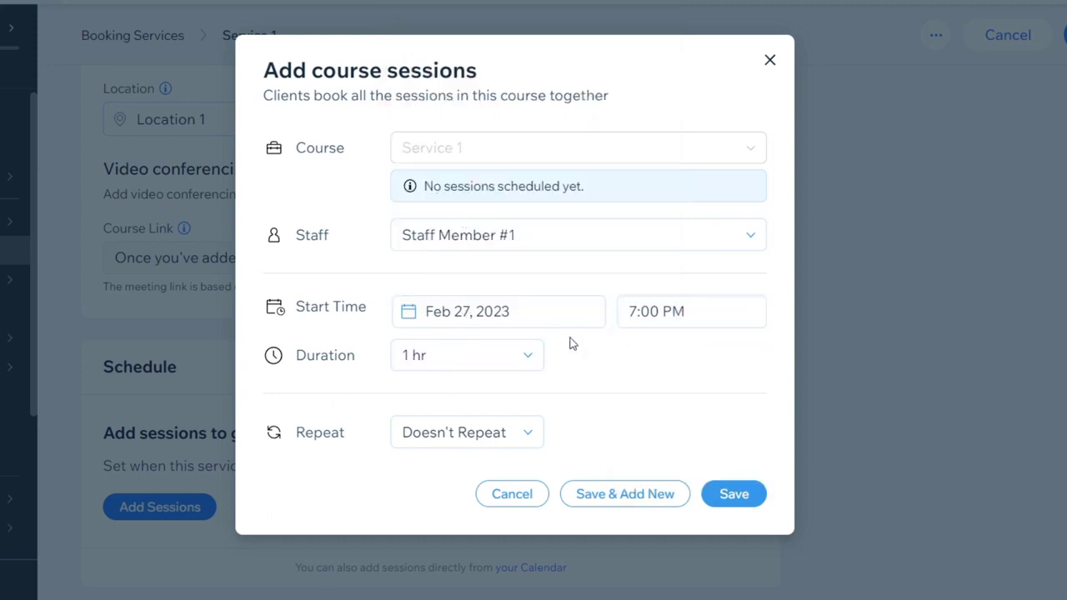
- Repeat the course session weekly on every day from Monday through Saturday and save it
click(496, 436)
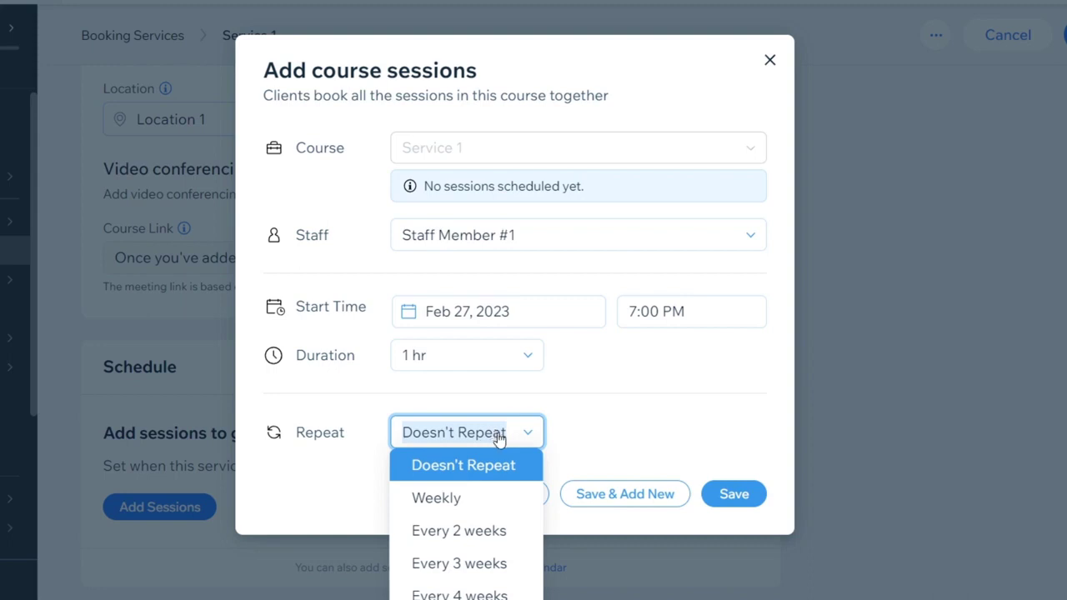
click(436, 497)
scroll(650, 336, down, 1)
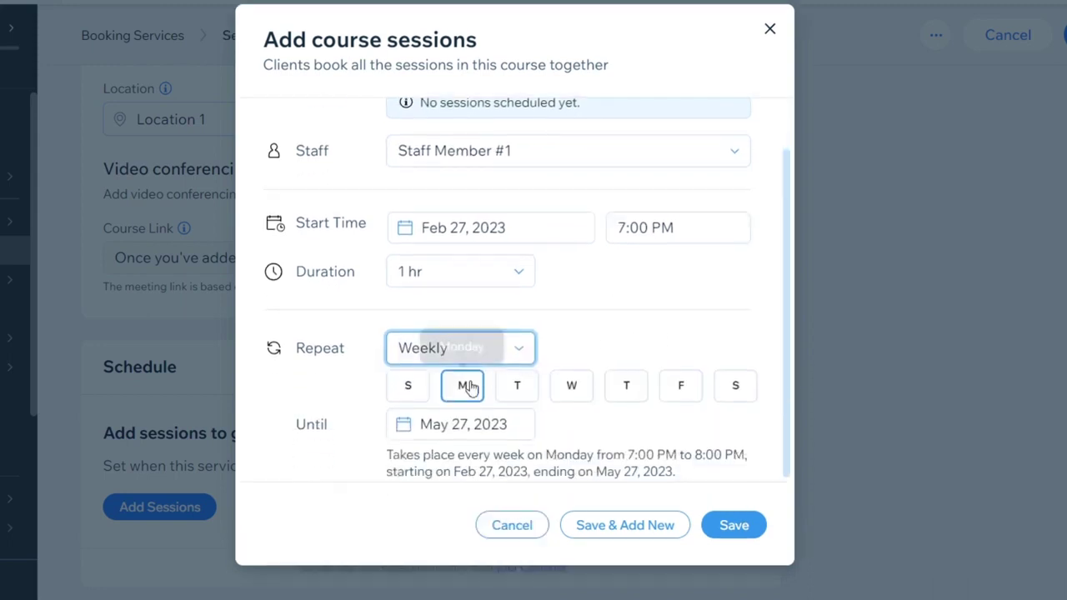
click(419, 395)
click(517, 385)
click(571, 385)
click(626, 385)
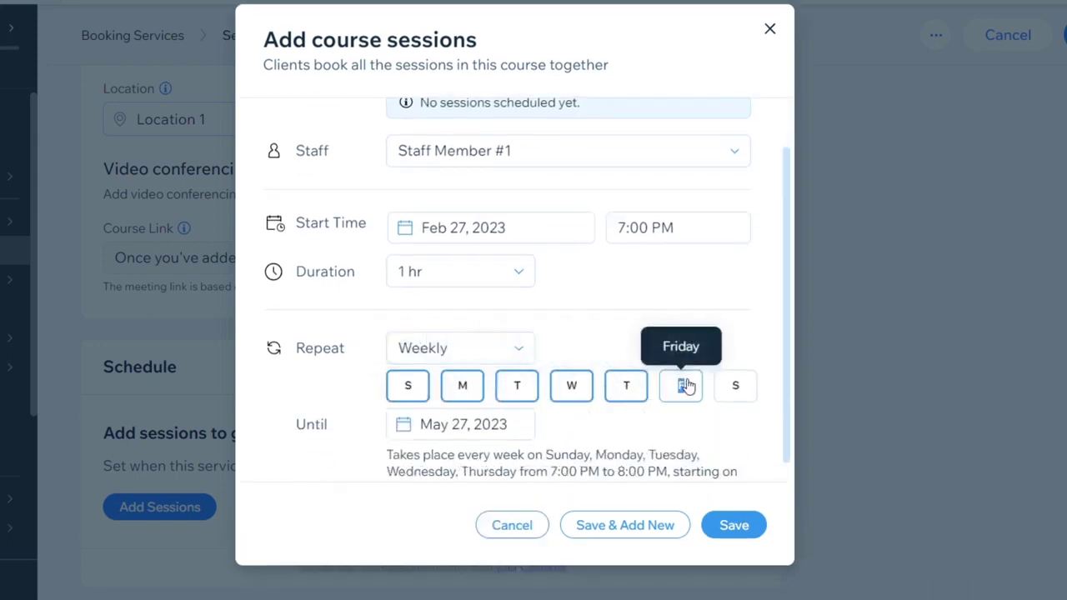
click(681, 385)
click(735, 385)
click(419, 393)
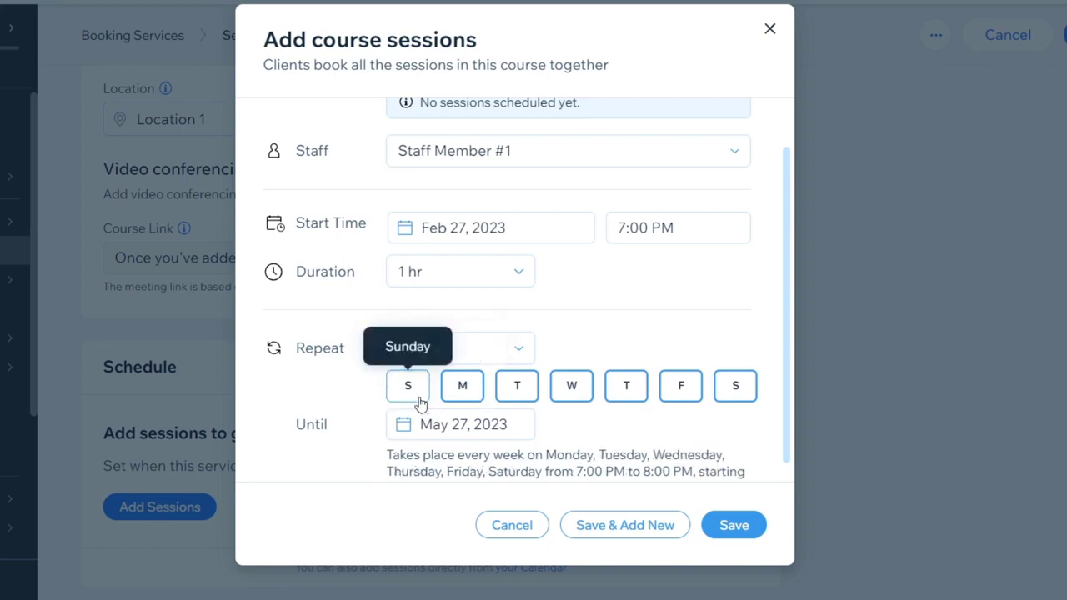
scroll(646, 441, down, 1)
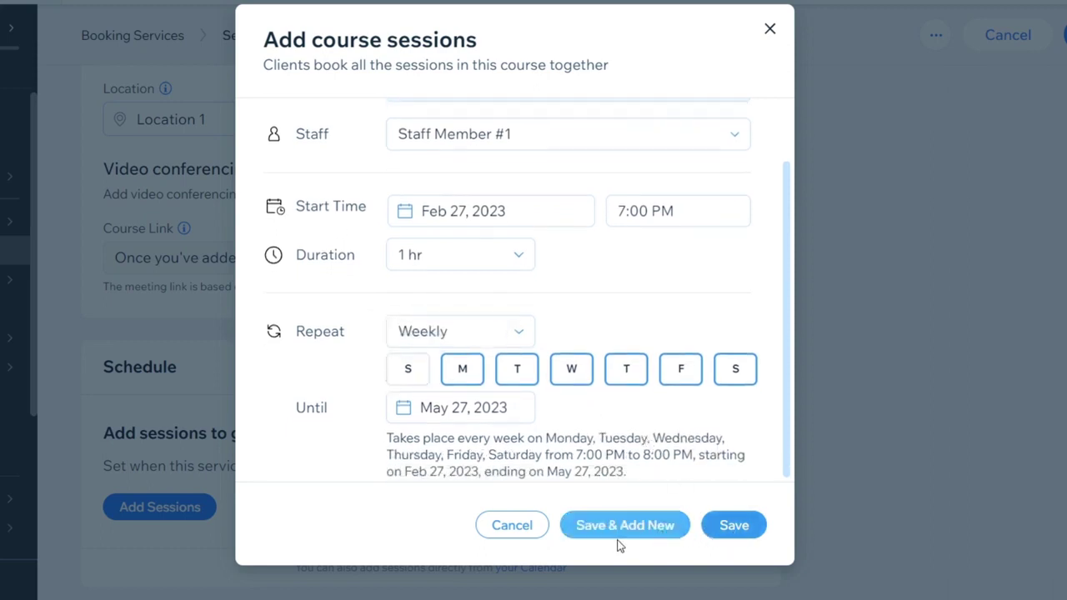
click(730, 534)
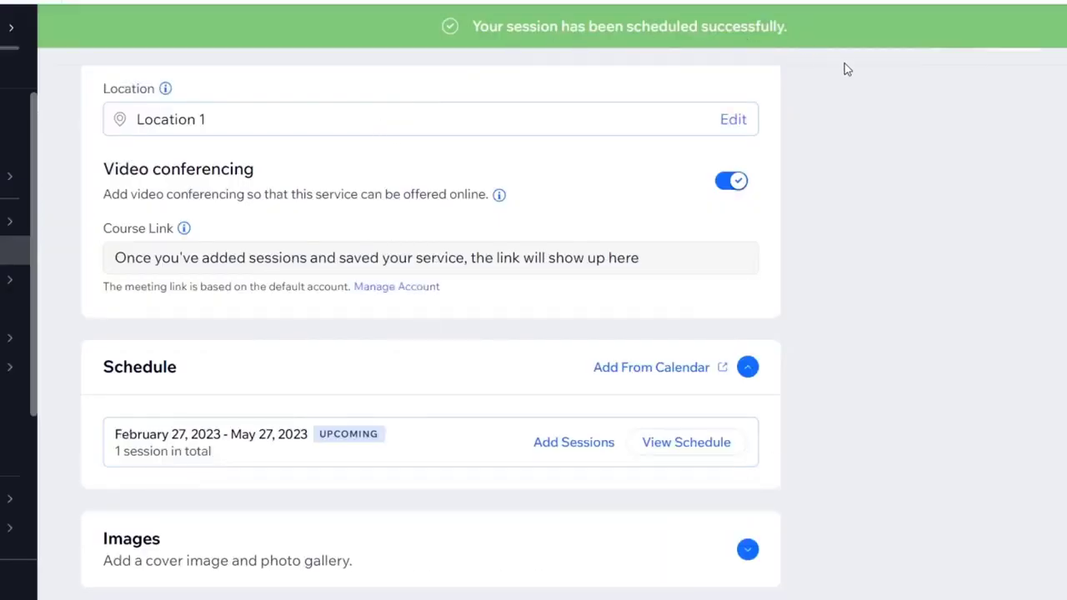
- View the schedule of the course's upcoming sessions
scroll(698, 343, down, 3)
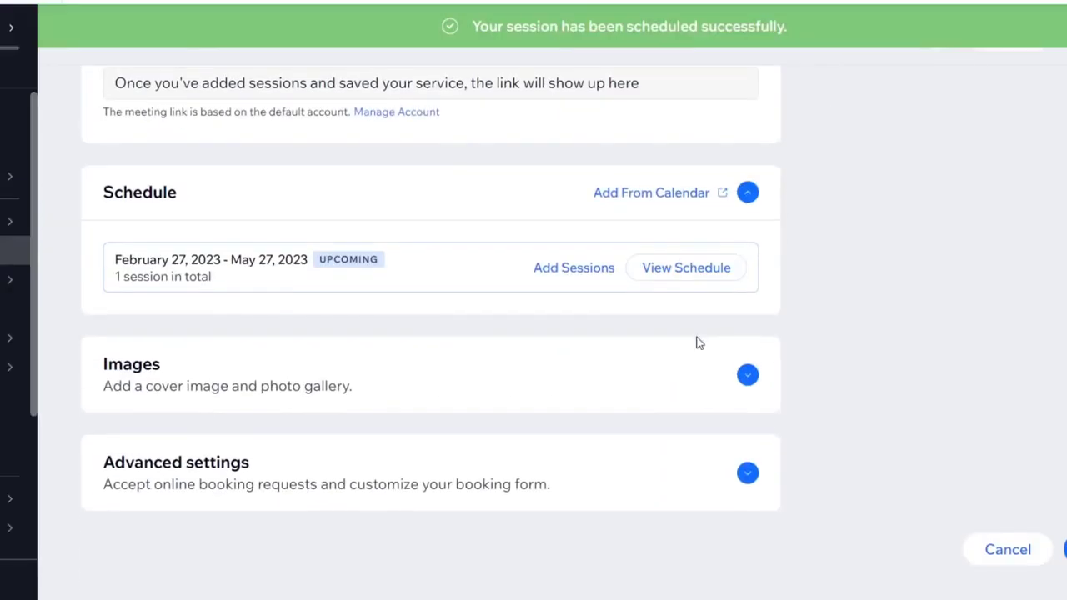
click(702, 267)
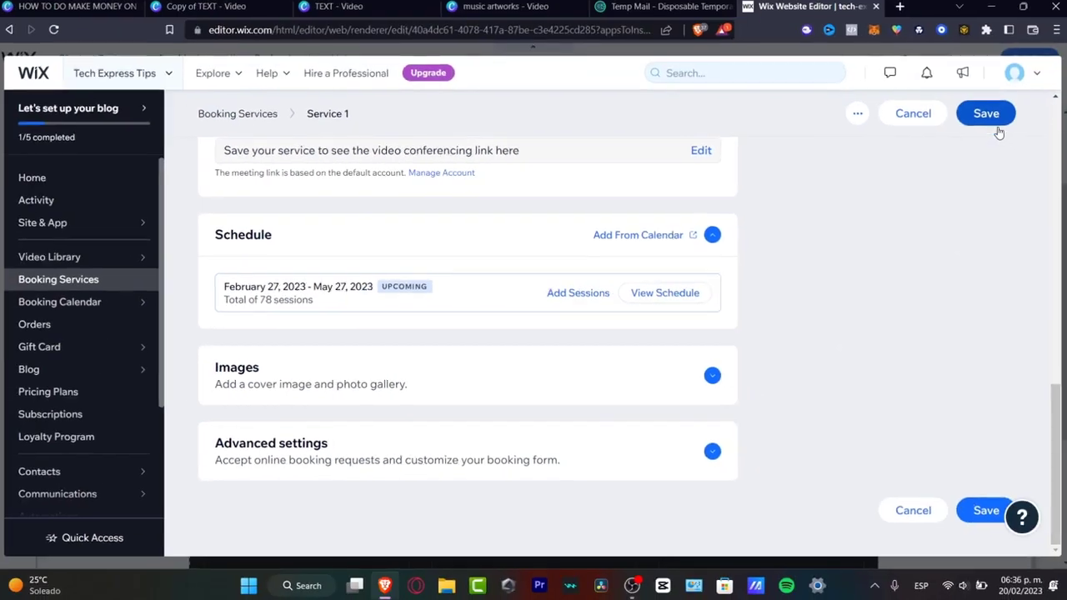
- Save the Service 1 course and dismiss the premium upgrade offer to get back to the services list
click(982, 116)
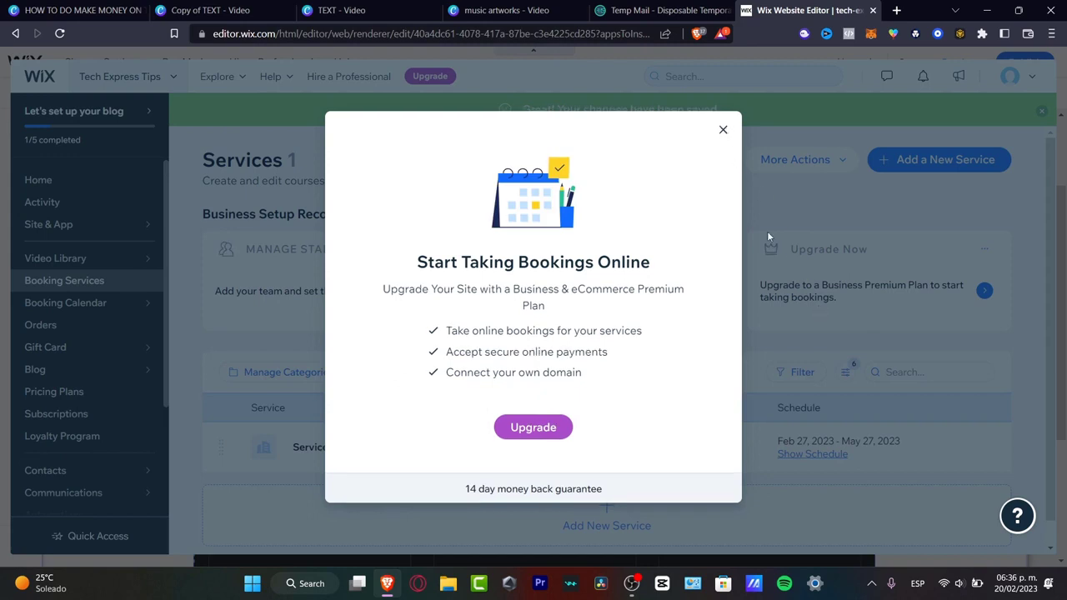
click(724, 130)
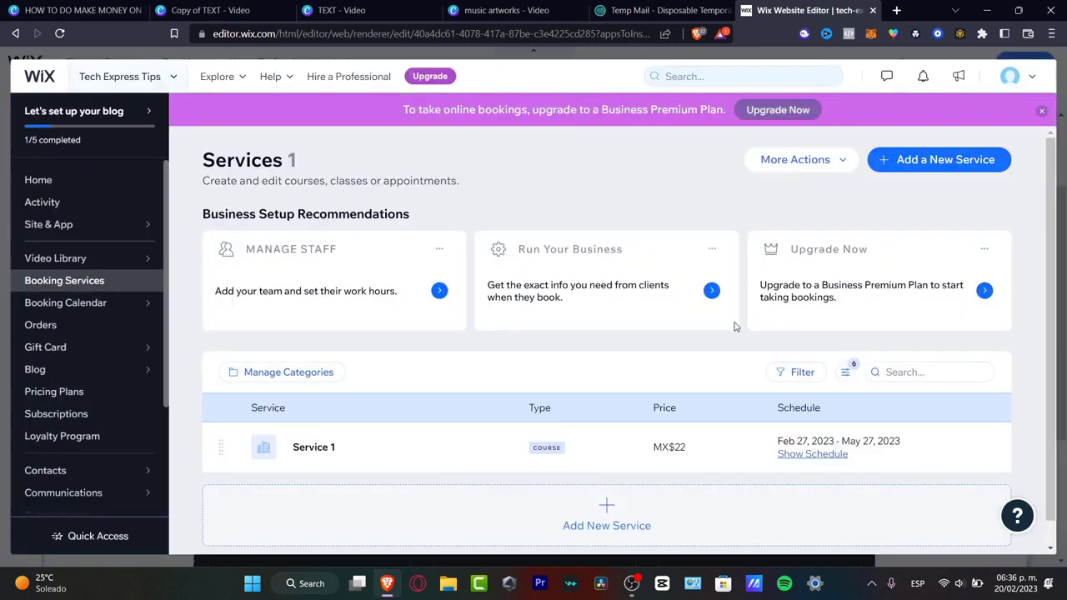
scroll(256, 215, down, 1)
drag(229, 192, 451, 199)
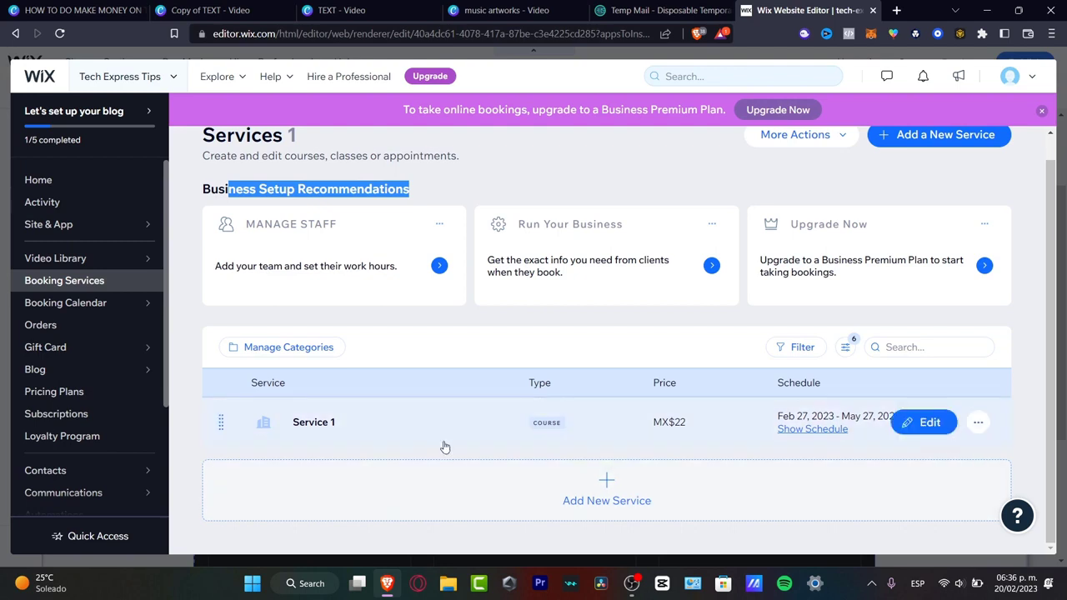
- Go to the website overview for Tech Express Tips and open the site for editing
click(1062, 111)
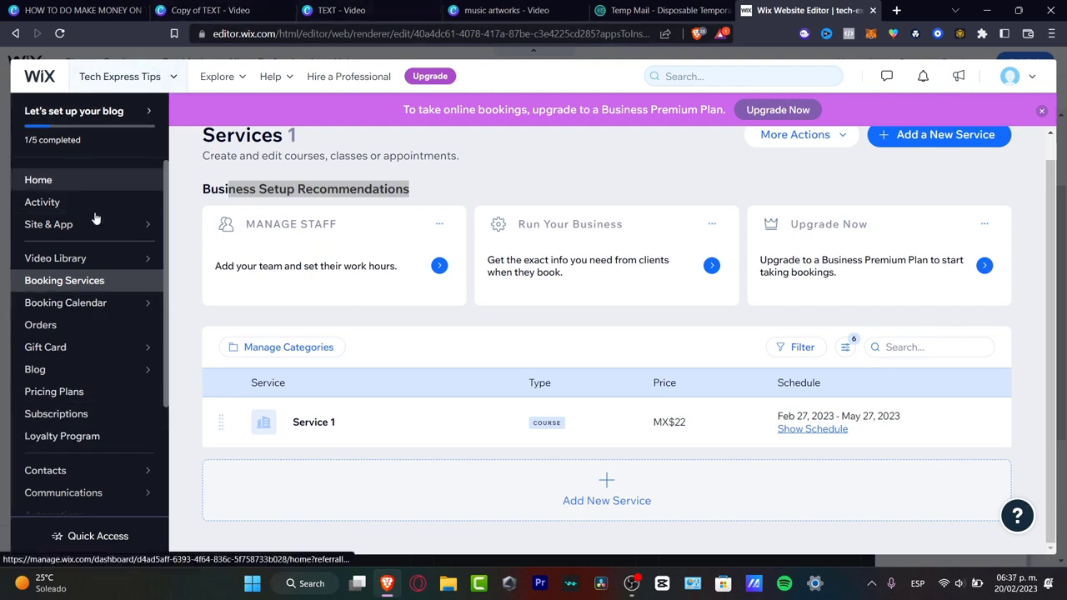
click(83, 234)
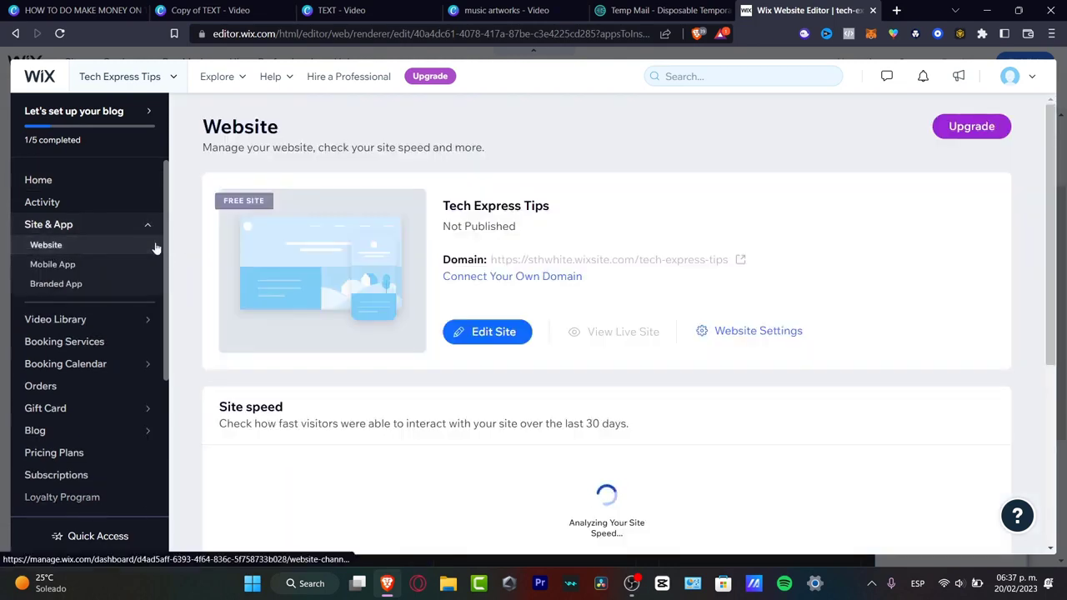
click(493, 334)
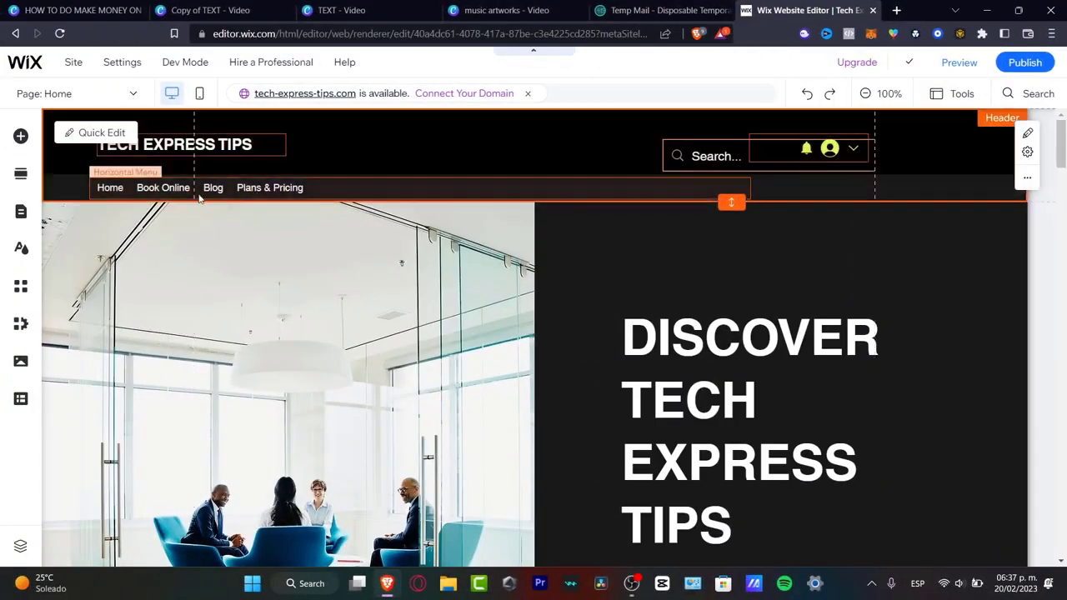
- Switch to the Book Online site page and review how the Service 1 card and its booking details are presented
click(82, 99)
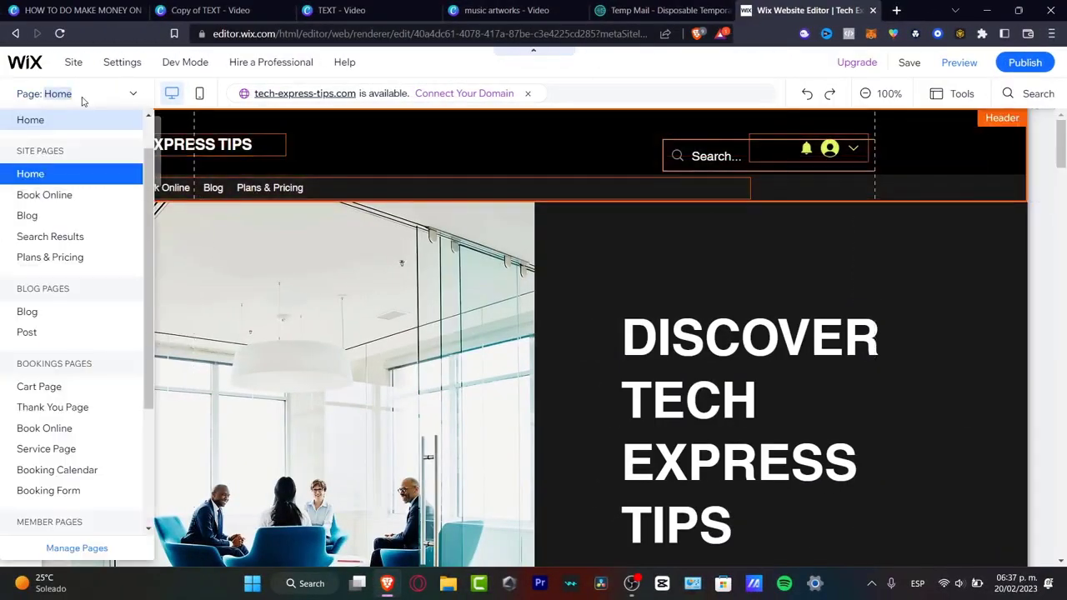
click(76, 195)
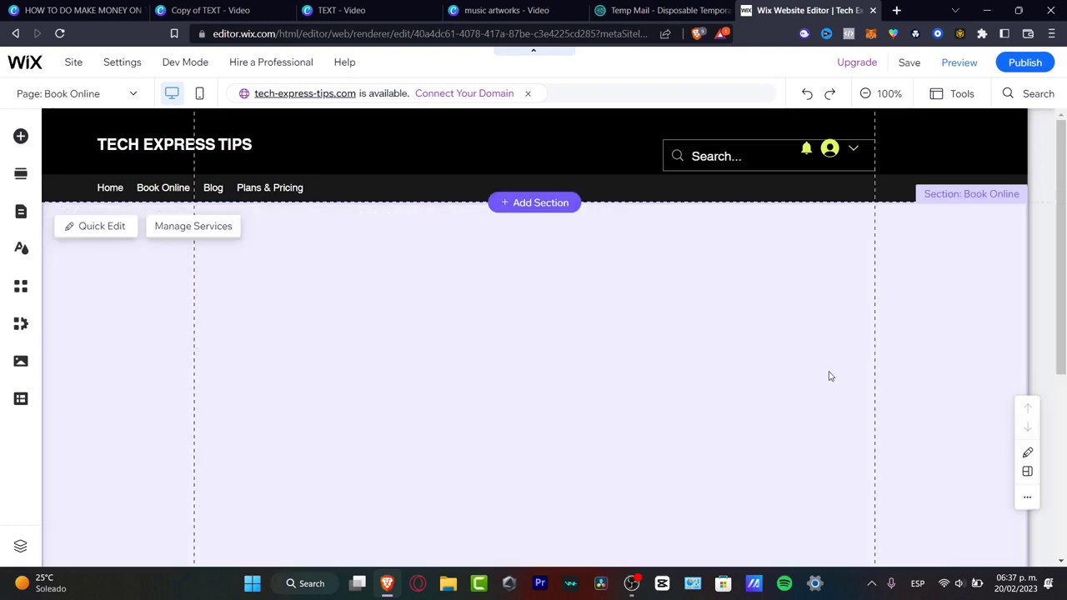
scroll(829, 374, down, 3)
scroll(830, 378, up, 3)
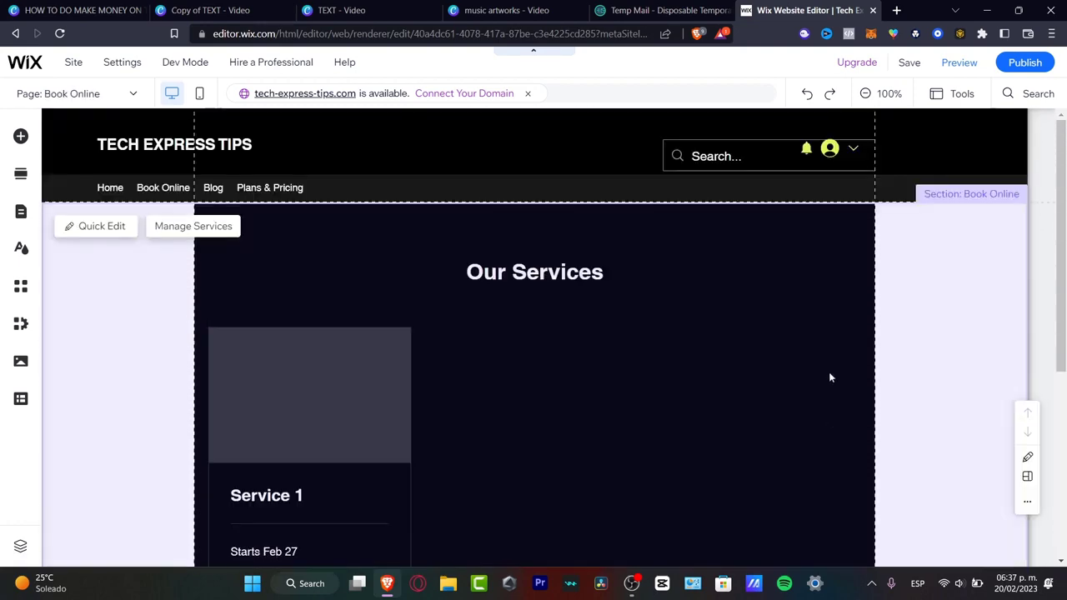
scroll(829, 377, down, 3)
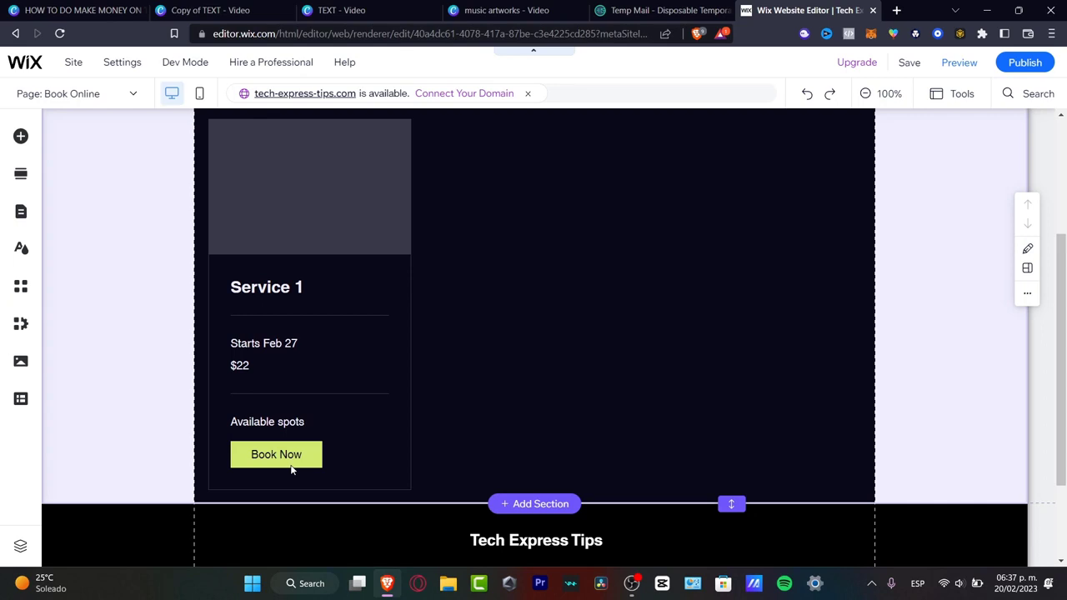
scroll(356, 384, up, 3)
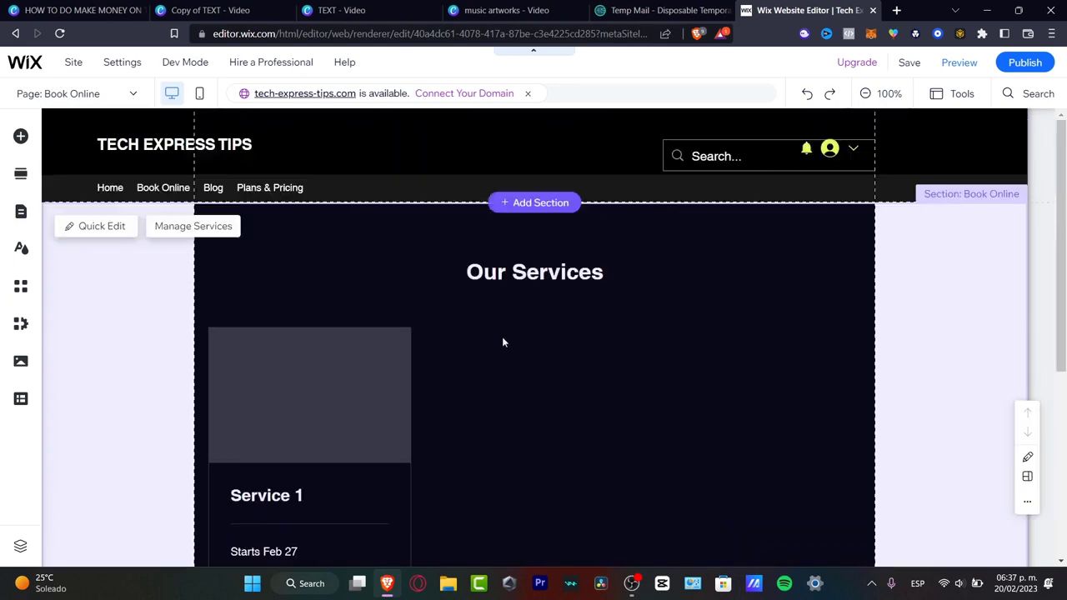
click(425, 373)
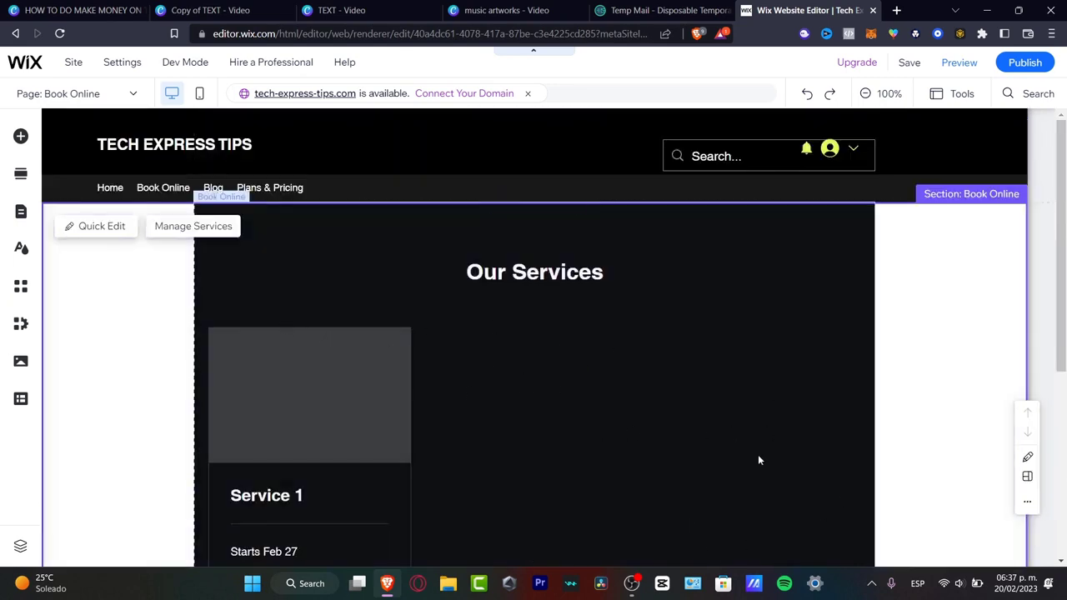
scroll(590, 410, down, 3)
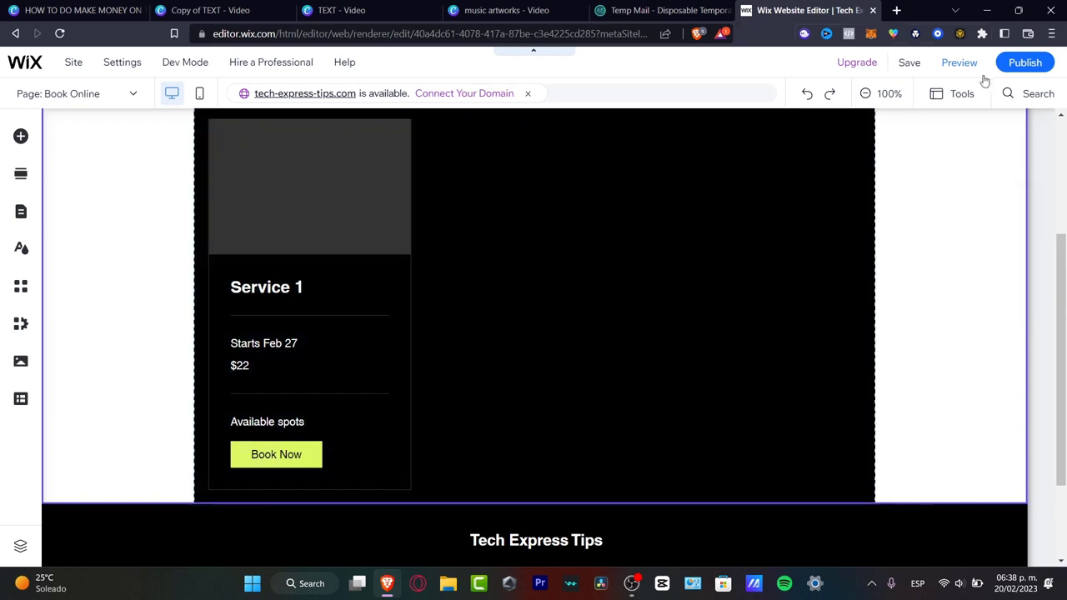
- Open the site's dashboard in a separate browser tab alongside the website editor
click(25, 61)
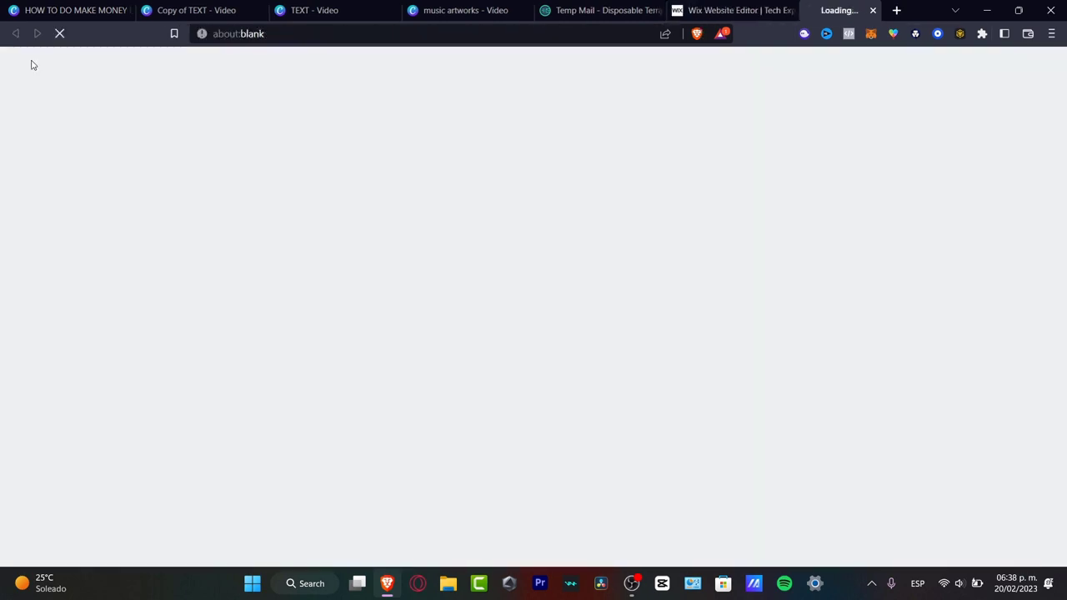
click(740, 16)
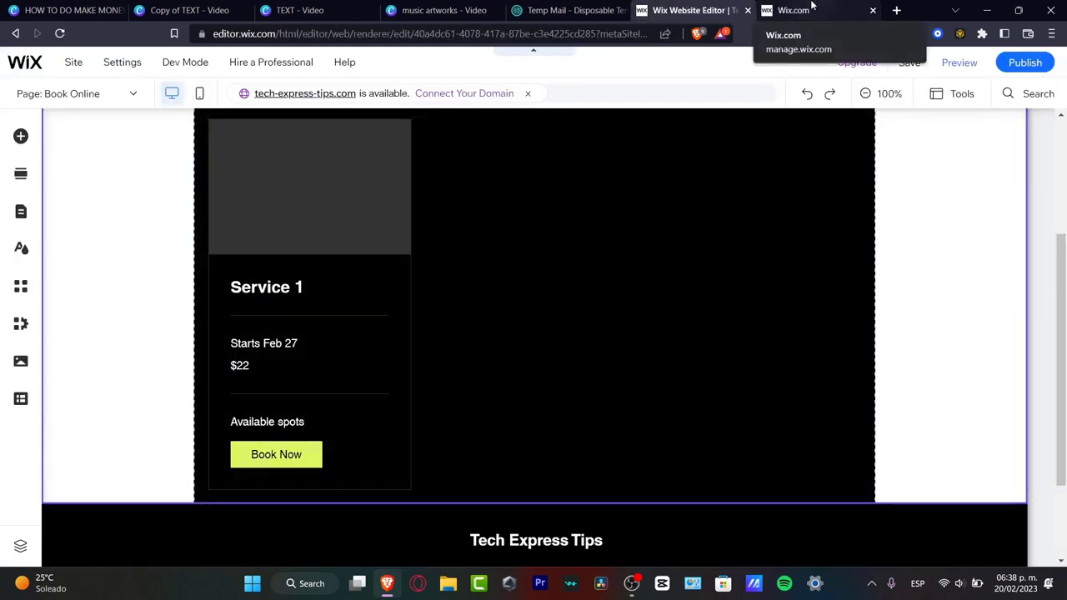
click(813, 8)
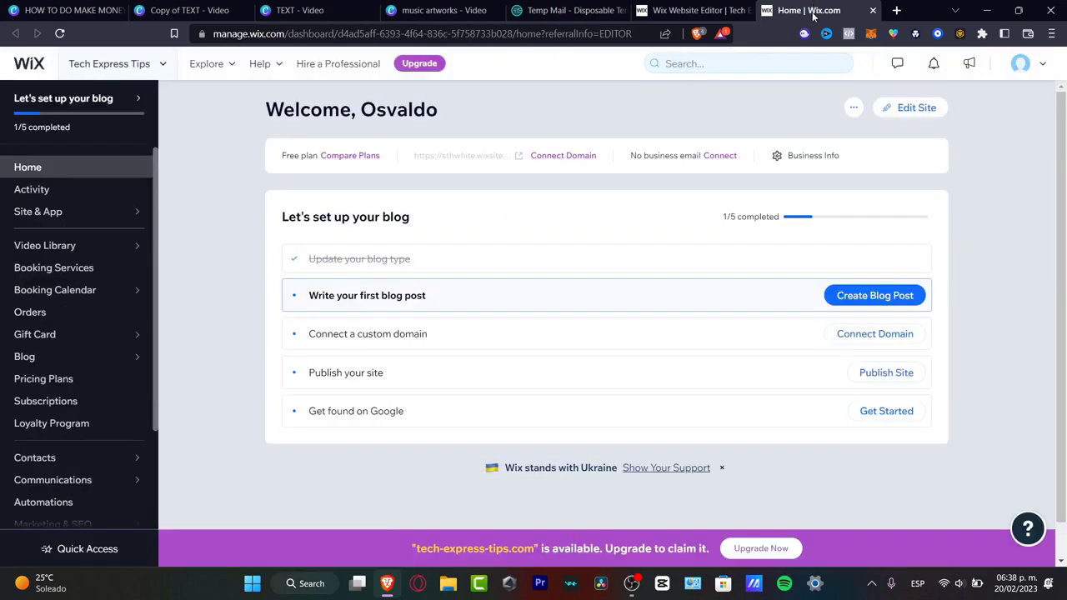
click(679, 10)
click(785, 8)
- Check the booking services list and examine the weekly view of the booking calendar
click(80, 269)
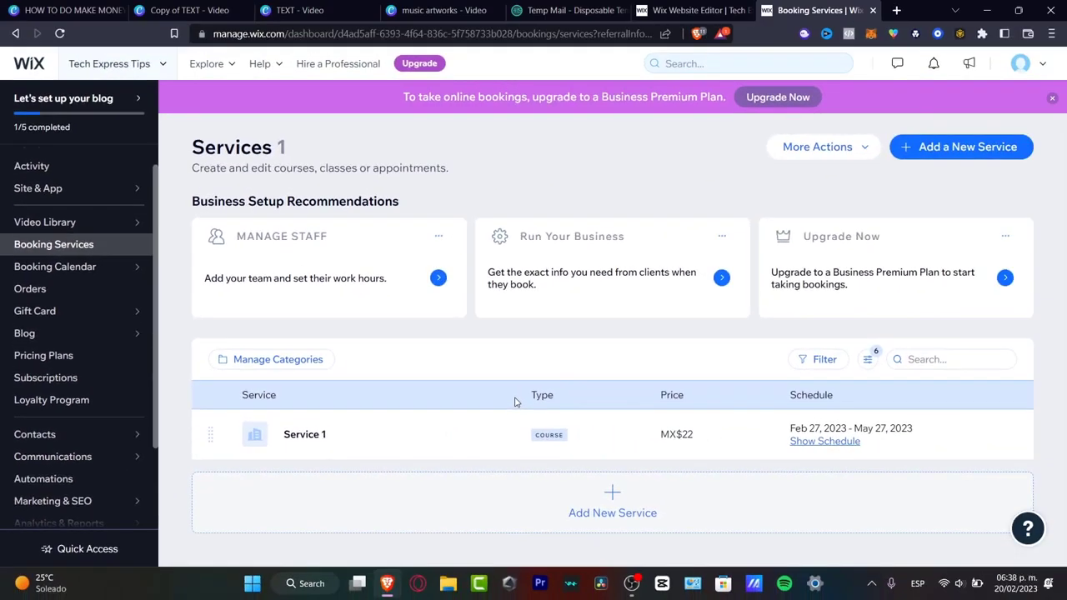
click(128, 272)
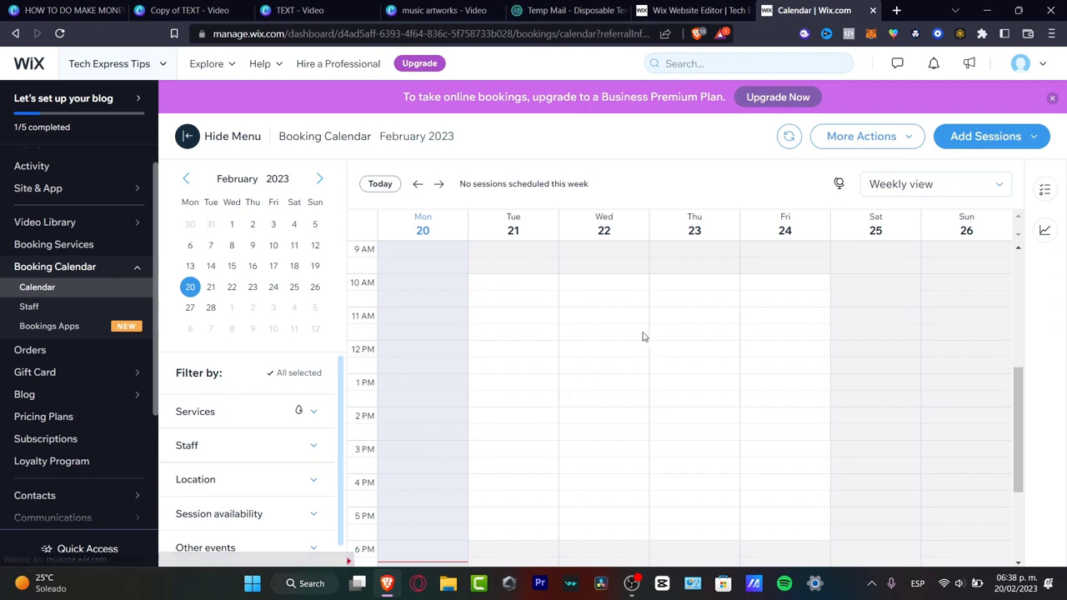
scroll(642, 336, down, 3)
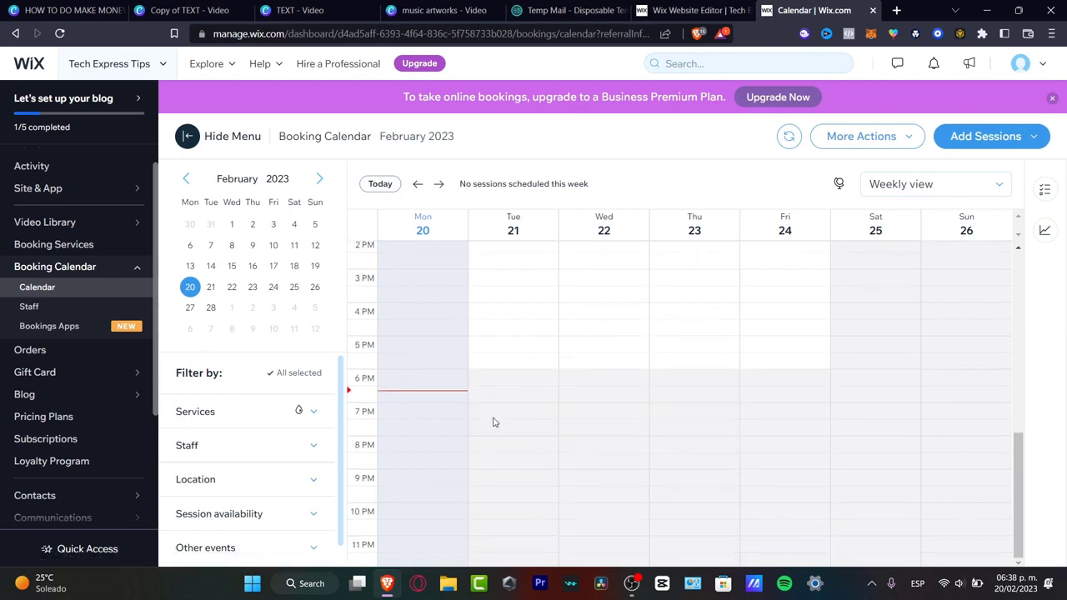